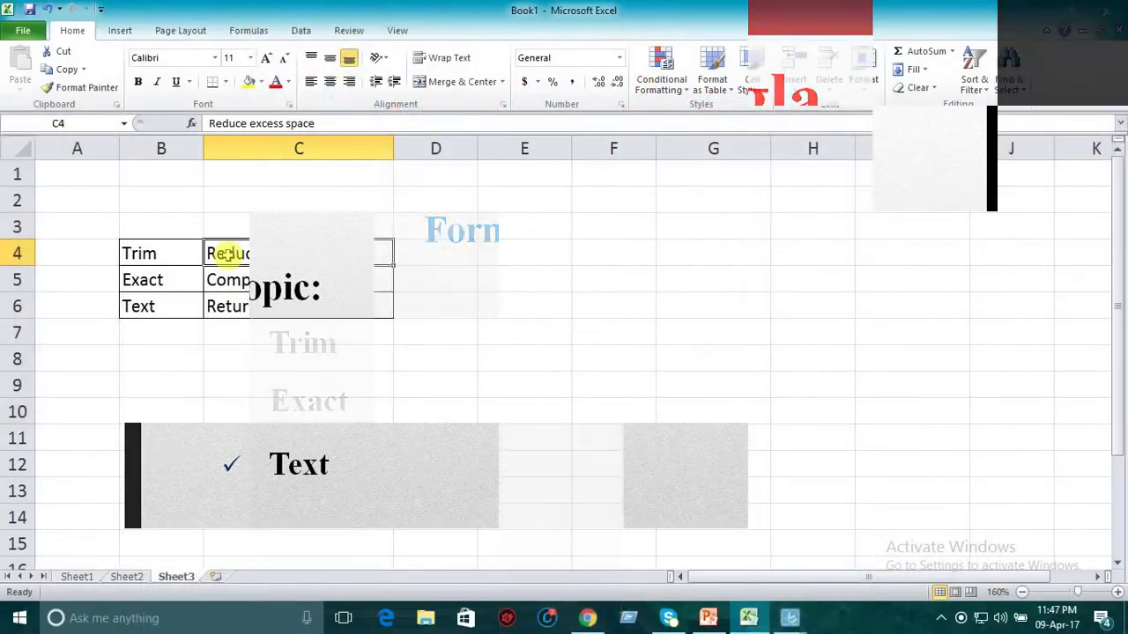
Step: Point out the Exact, Text and Trim function entries in the table
left_click(492, 274)
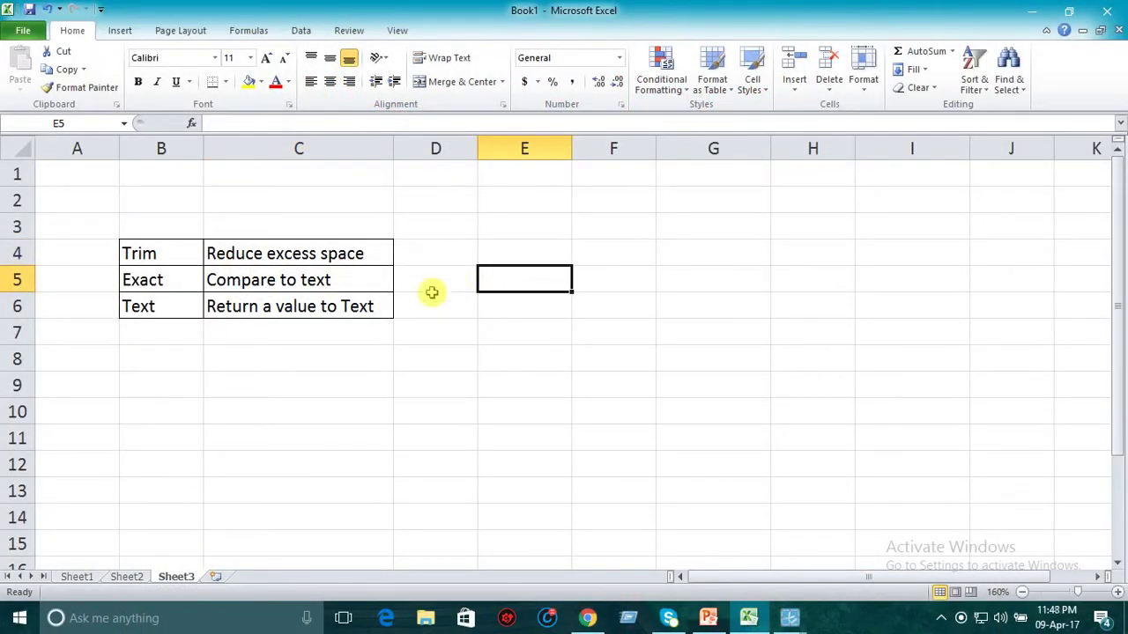
left_click(170, 278)
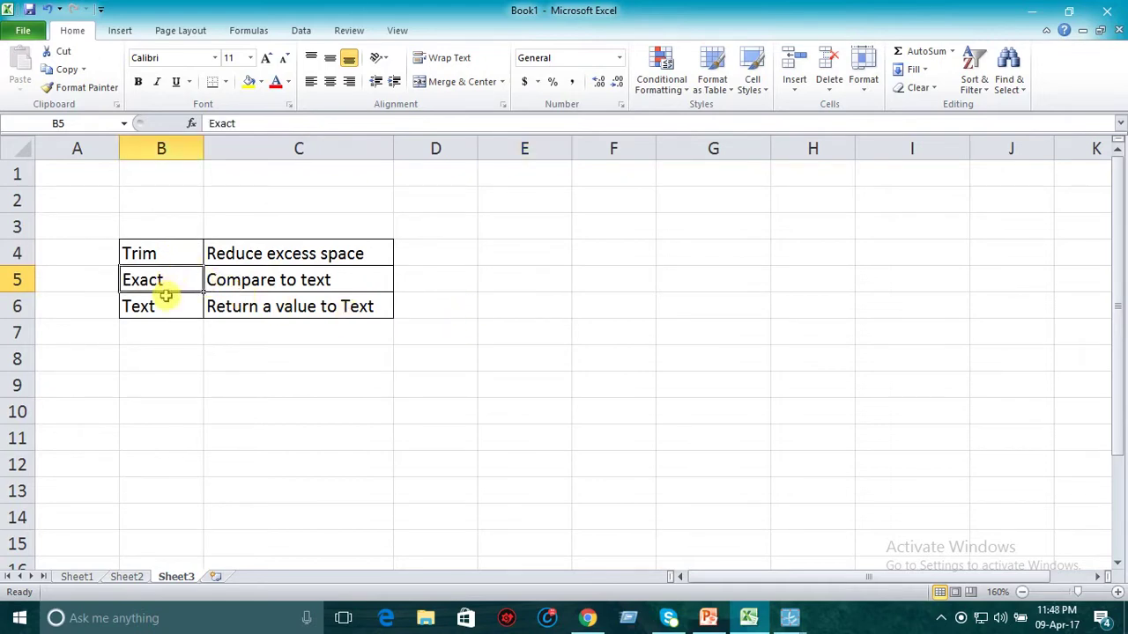
left_click(166, 298)
left_click(169, 257)
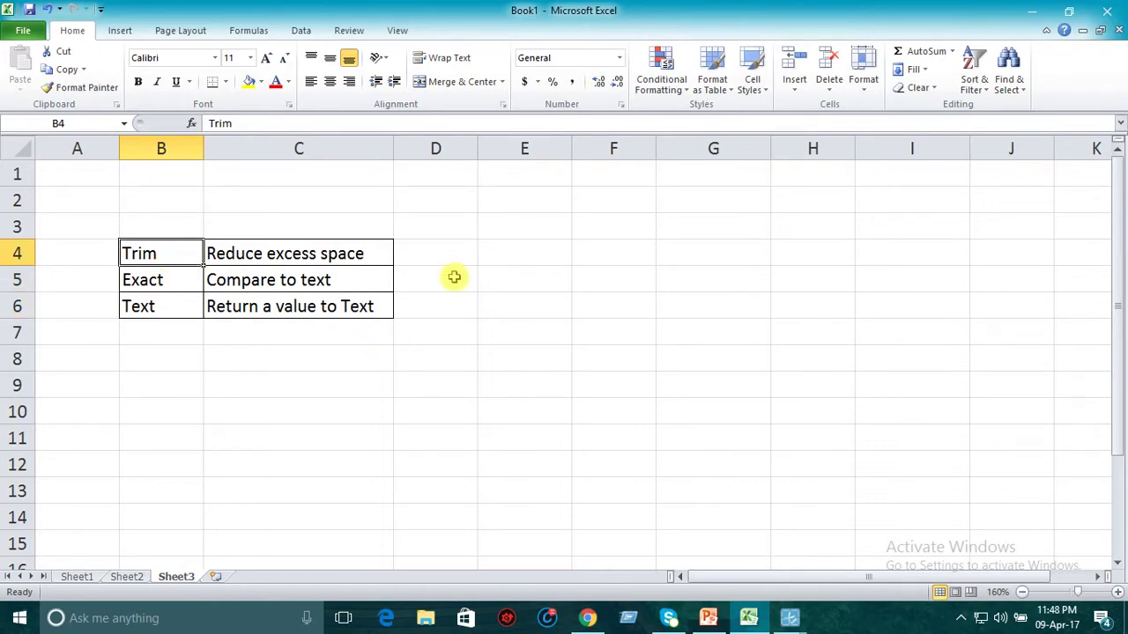
Step: Try adding extra spaces after 'Reduce' in the C4 Trim description, then undo it
left_click(516, 252)
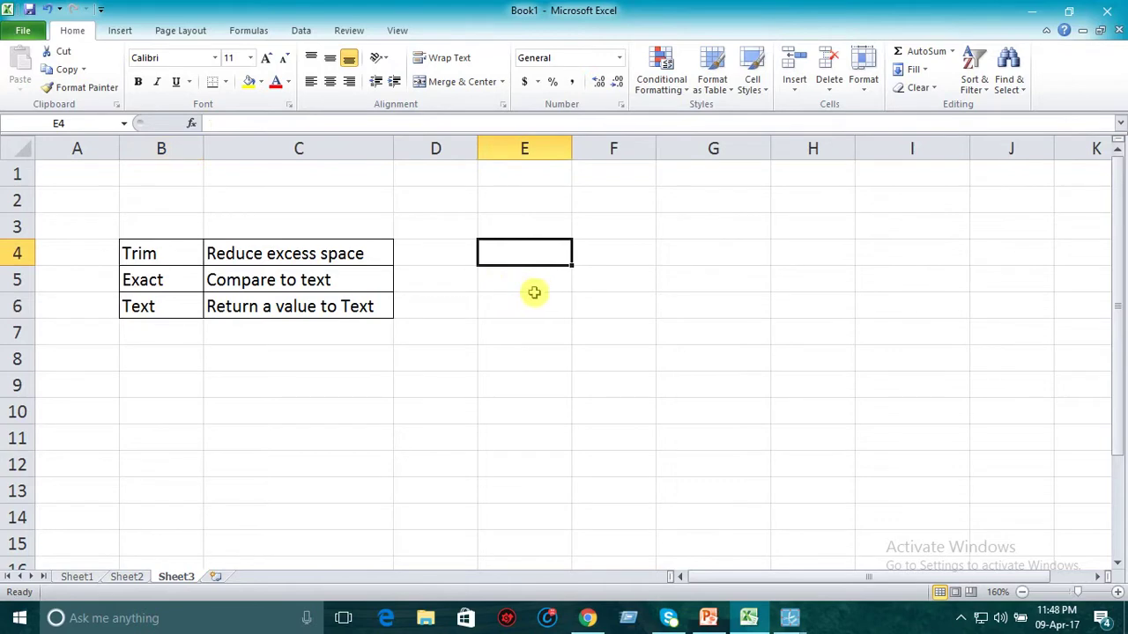
left_click(253, 252)
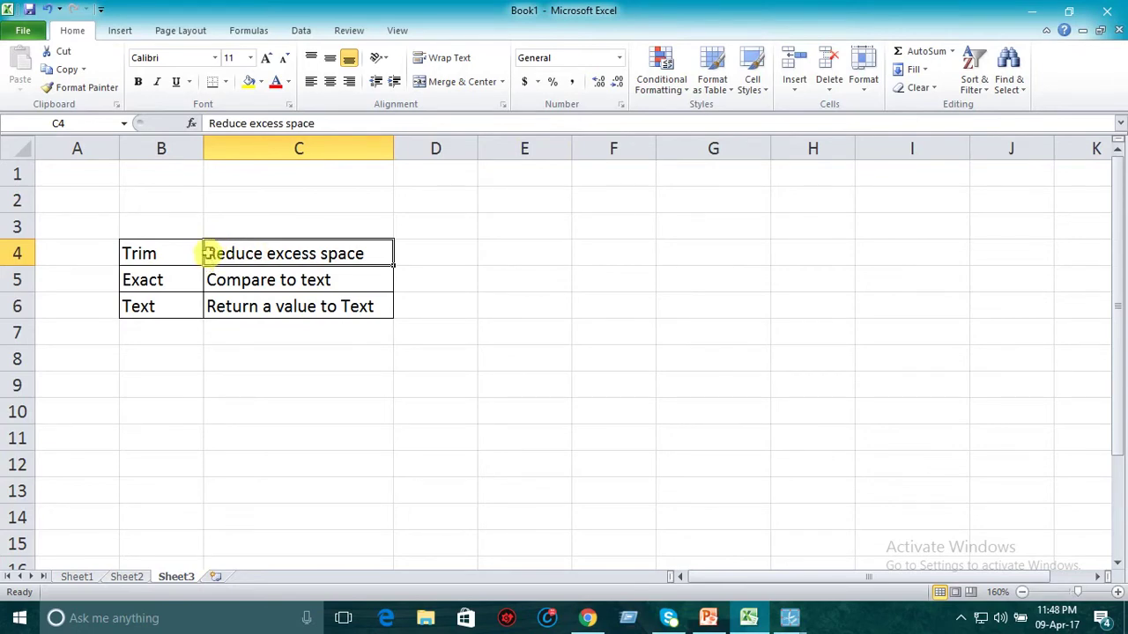
double_click(208, 253)
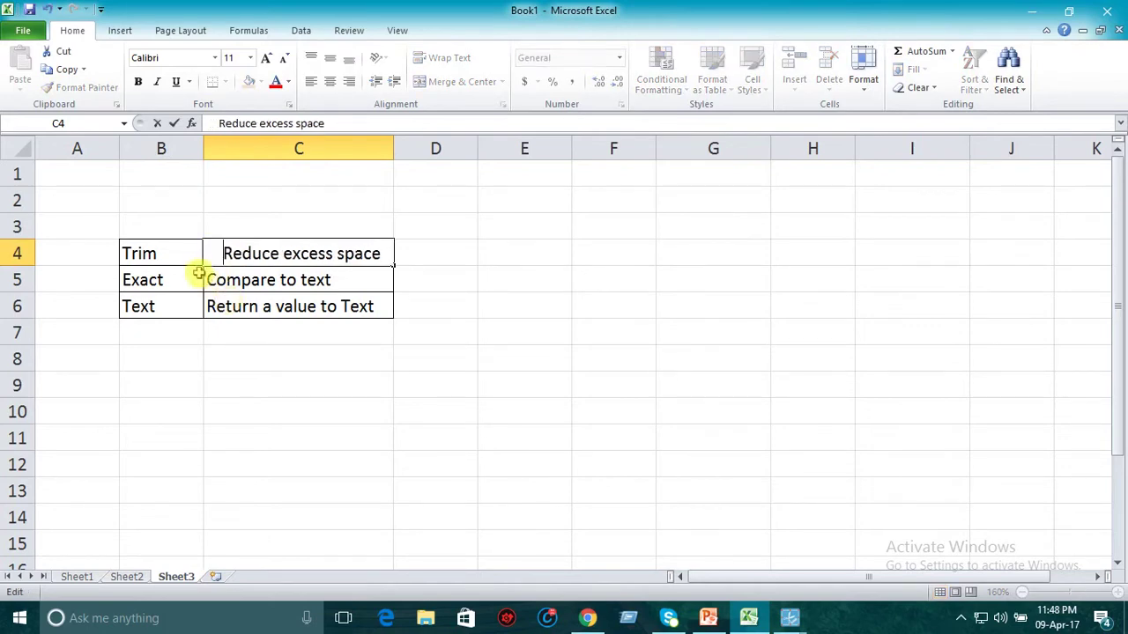
left_click(282, 254)
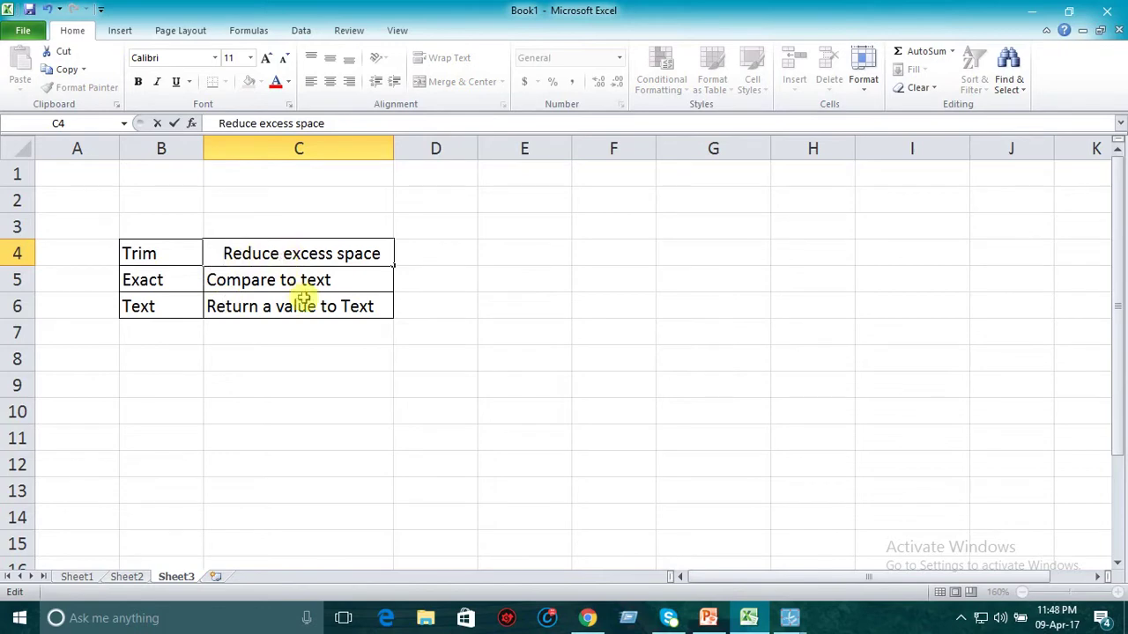
left_click(446, 297)
key("ctrl+z")
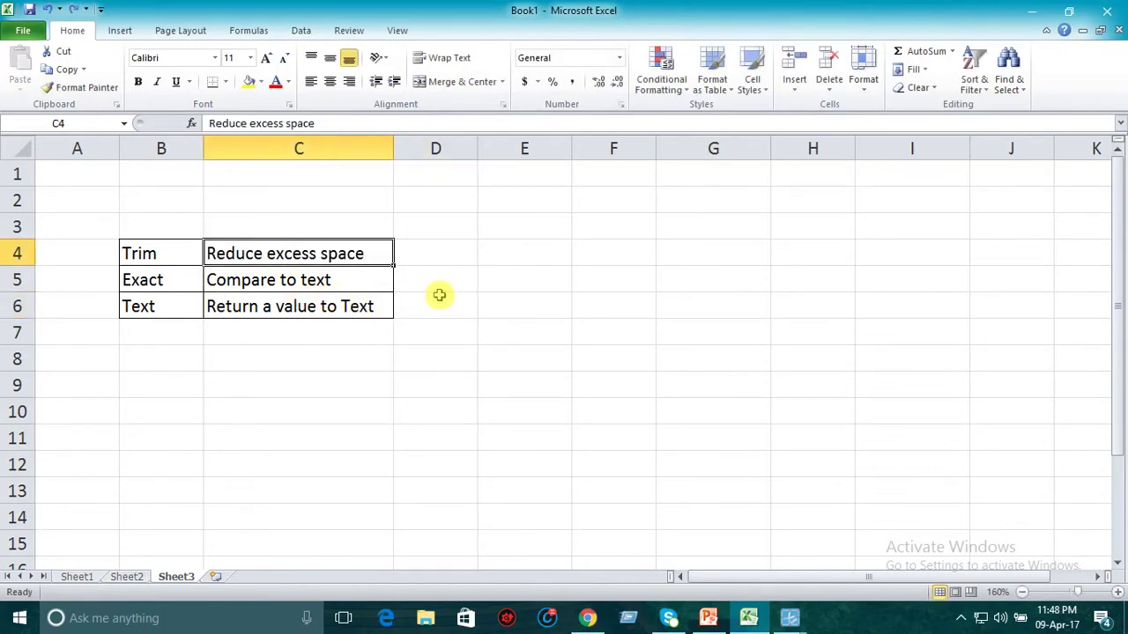
Step: Enter a sample two-word name in E4, pad it with extra spaces, and widen column E
left_click(506, 253)
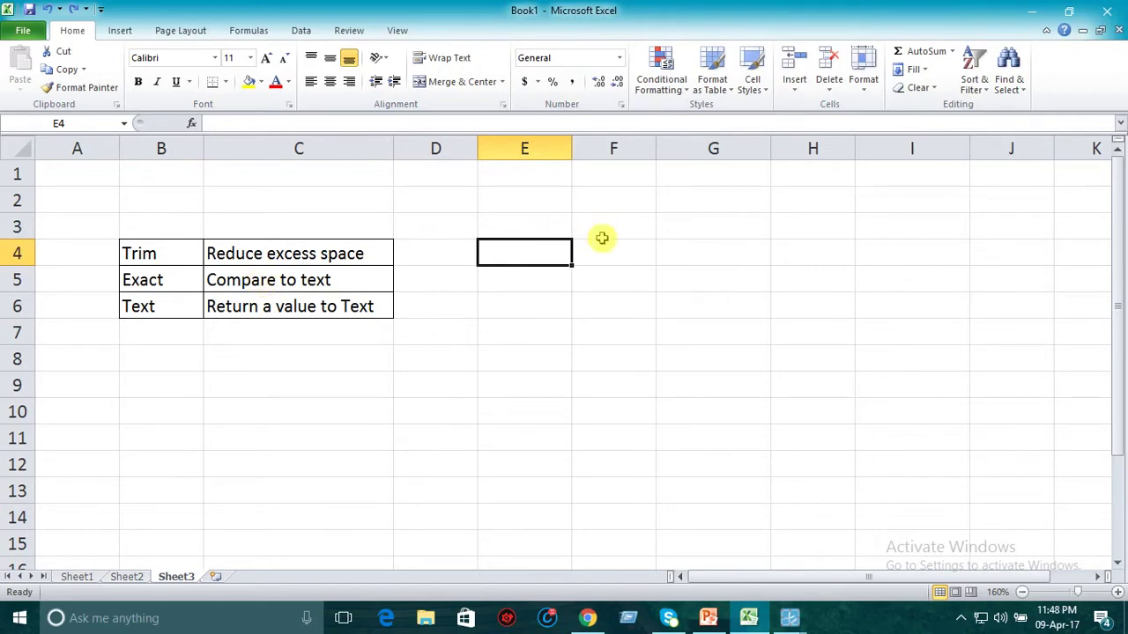
type("Abul K")
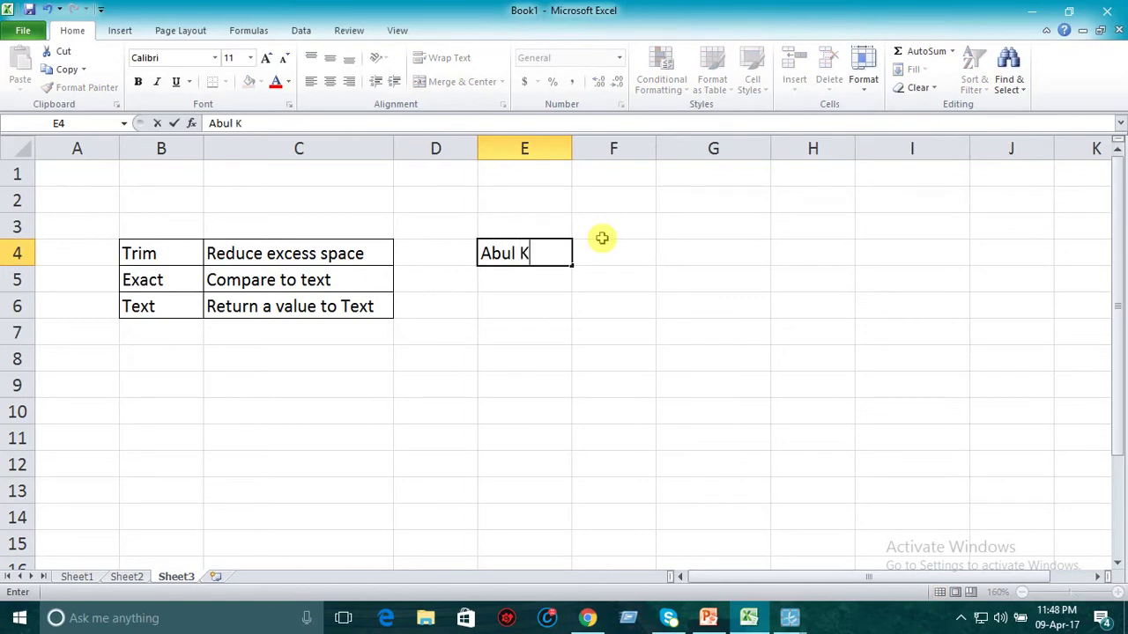
type("alam")
left_click(615, 280)
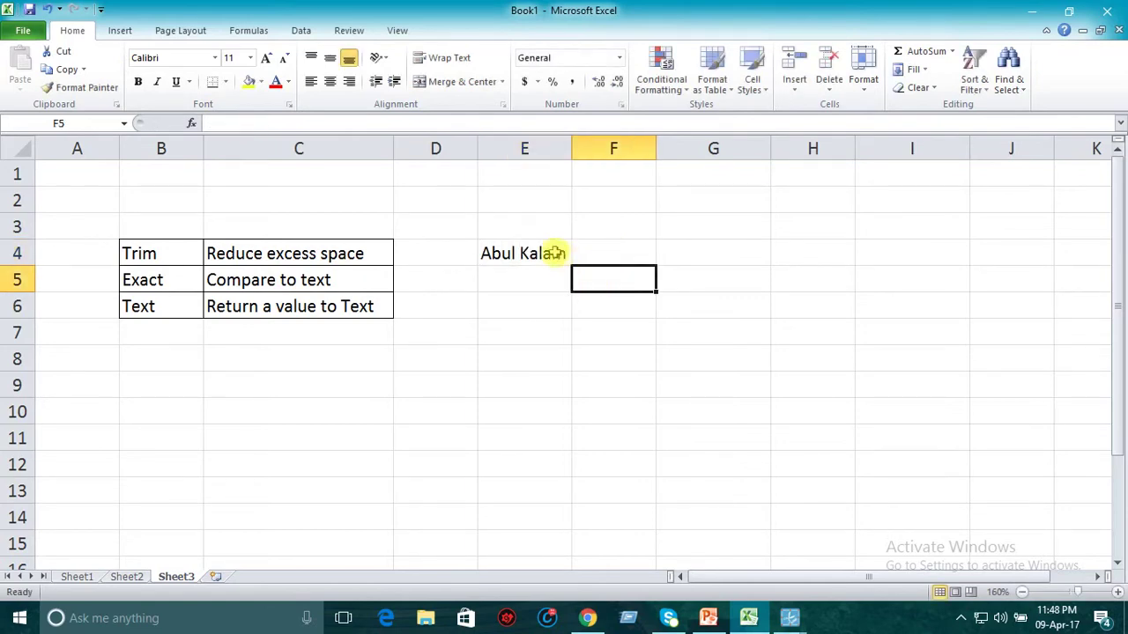
left_click(556, 253)
left_click(212, 124)
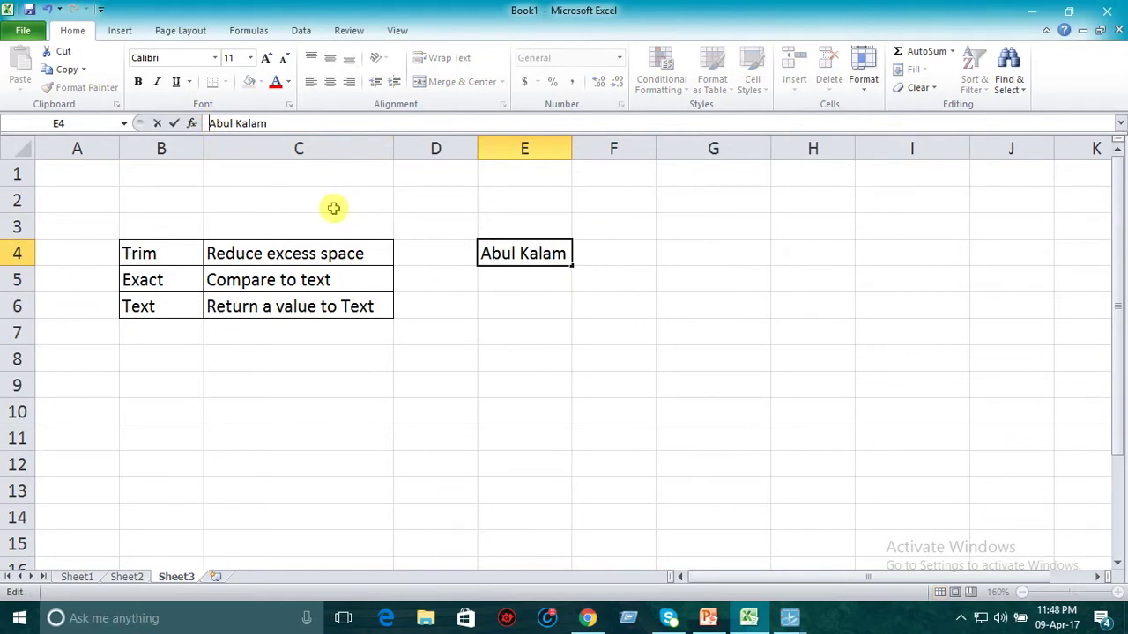
left_click(248, 123)
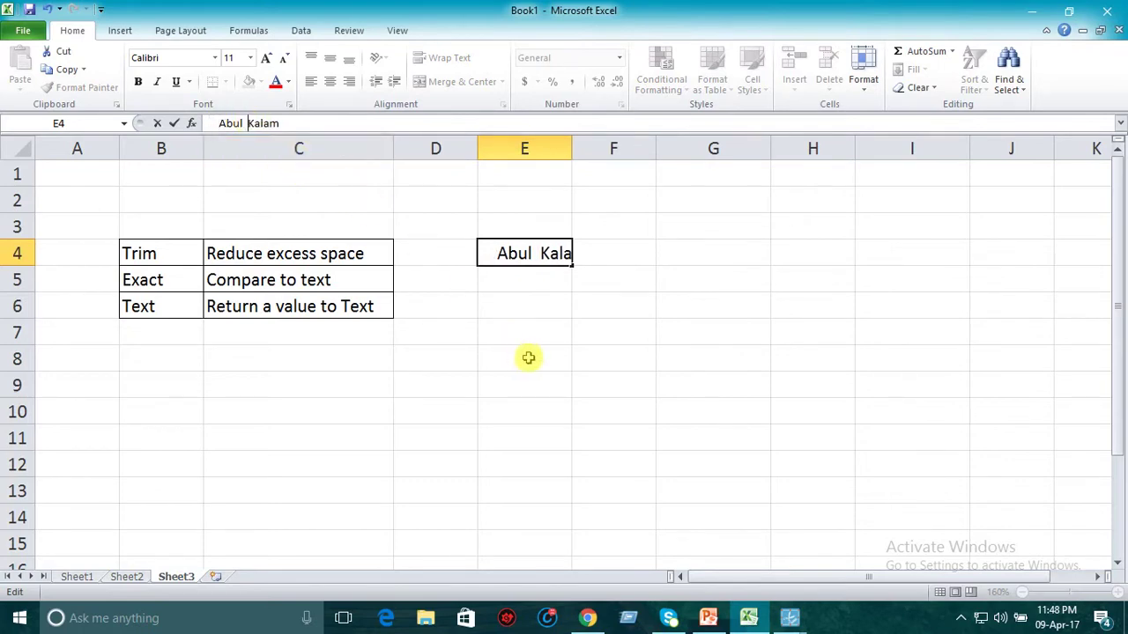
left_click(681, 253)
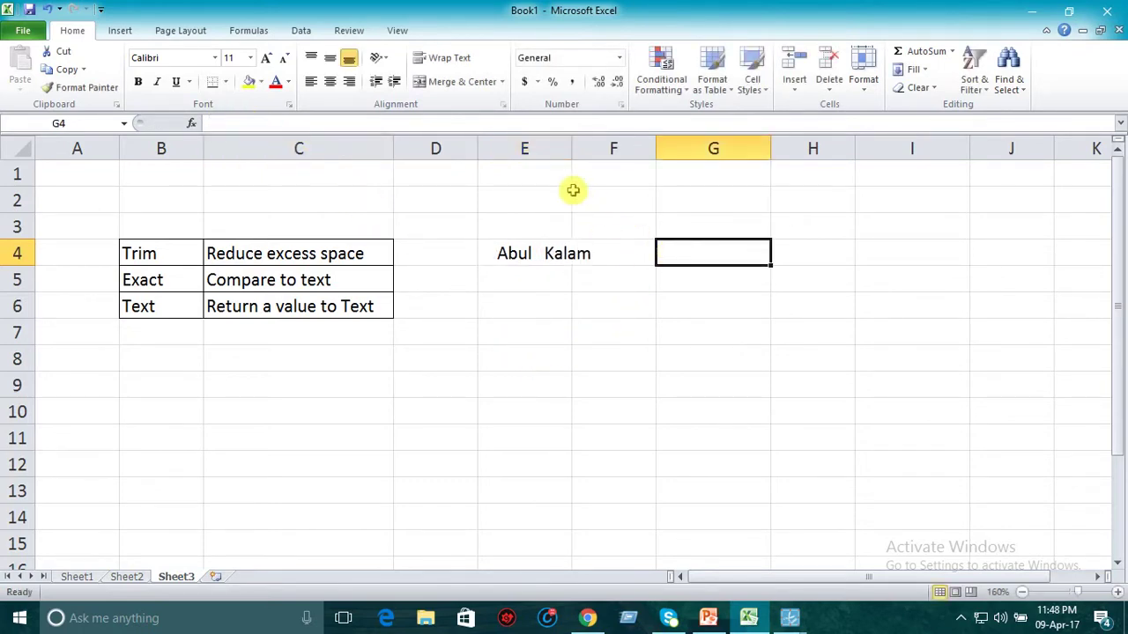
left_click_drag(571, 148, 605, 148)
left_click(715, 294)
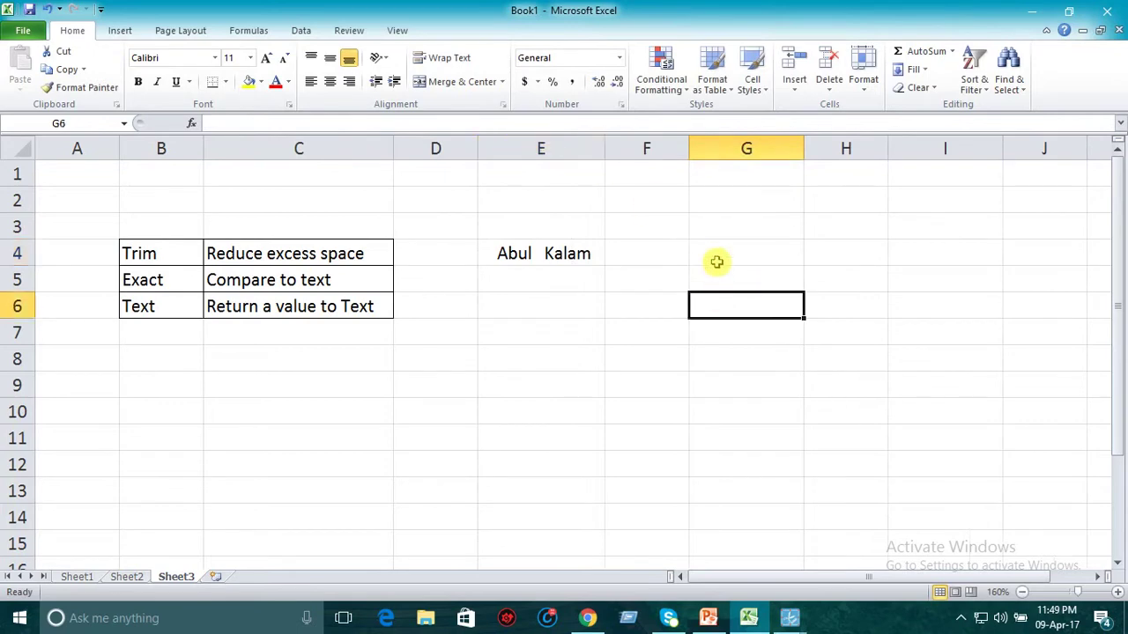
left_click(716, 259)
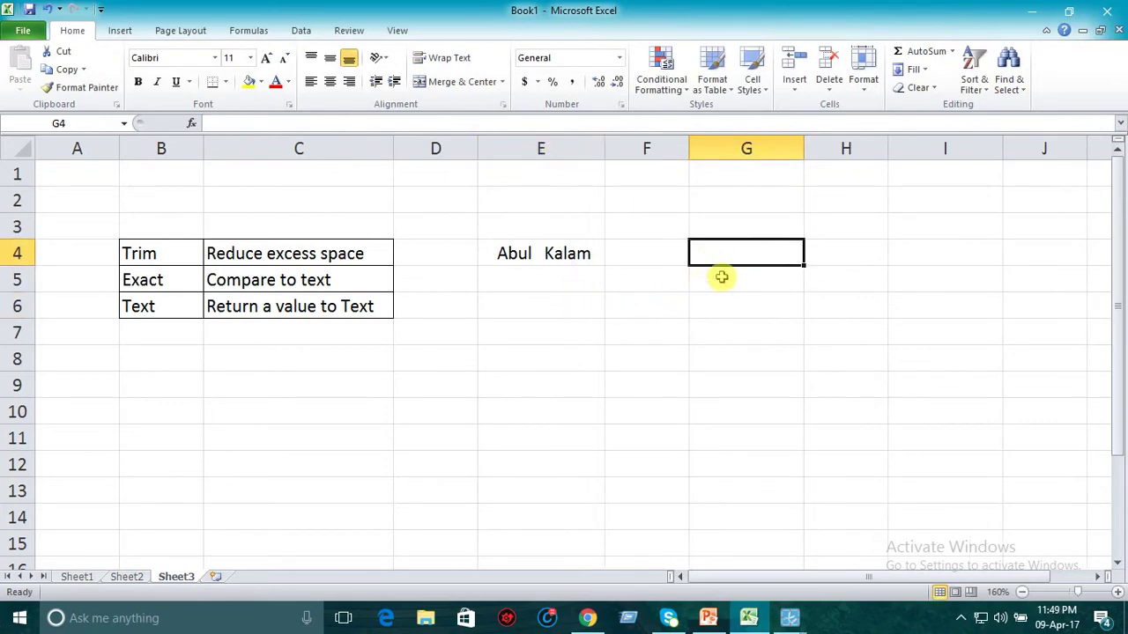
Step: Enter =TRIM(E4) in G4 to strip the extra spaces from the name
type("=")
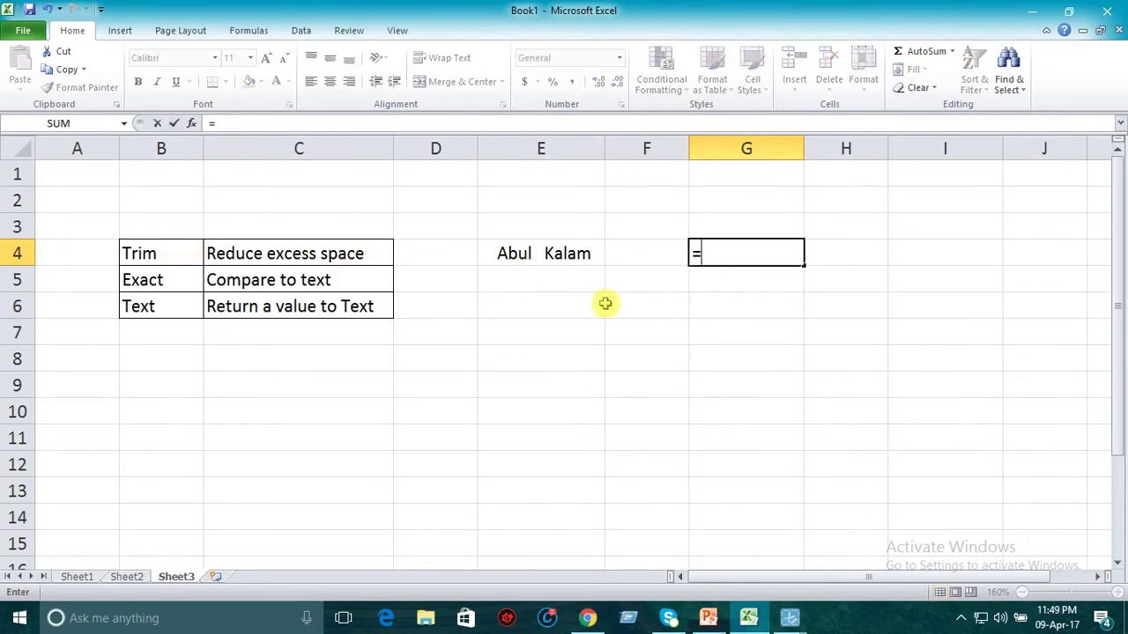
type("tr")
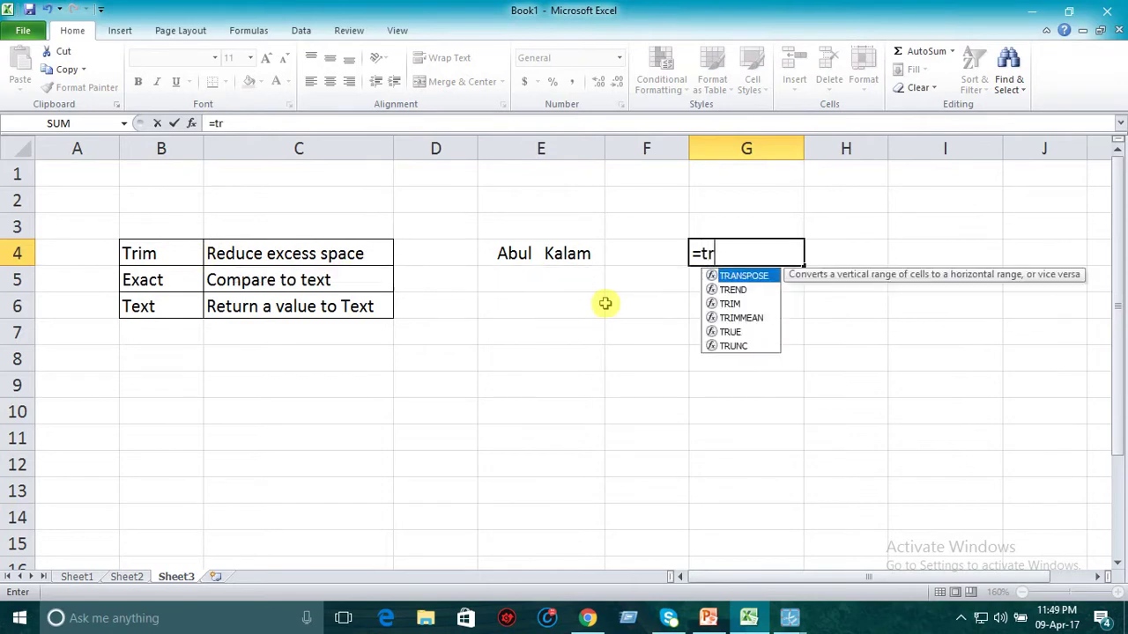
type("im")
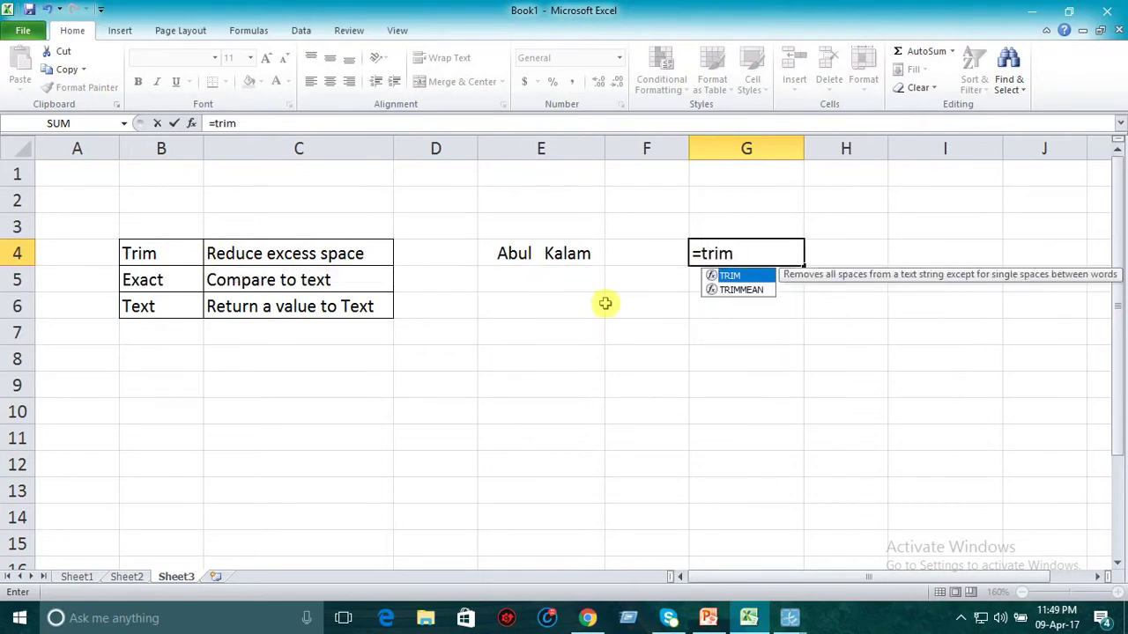
type("(")
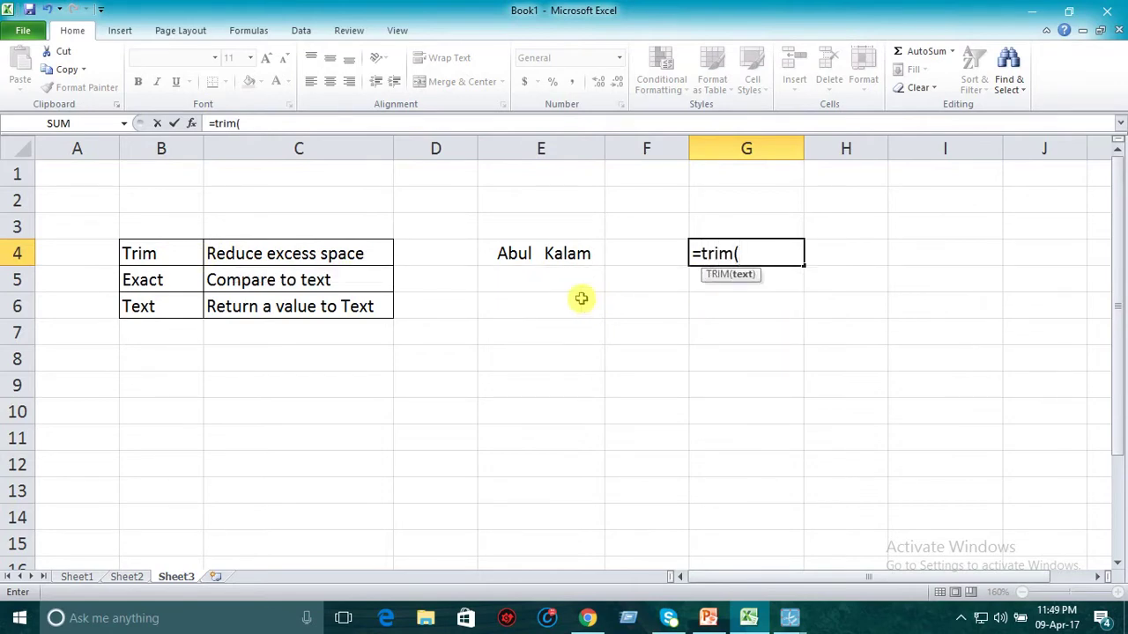
left_click(558, 255)
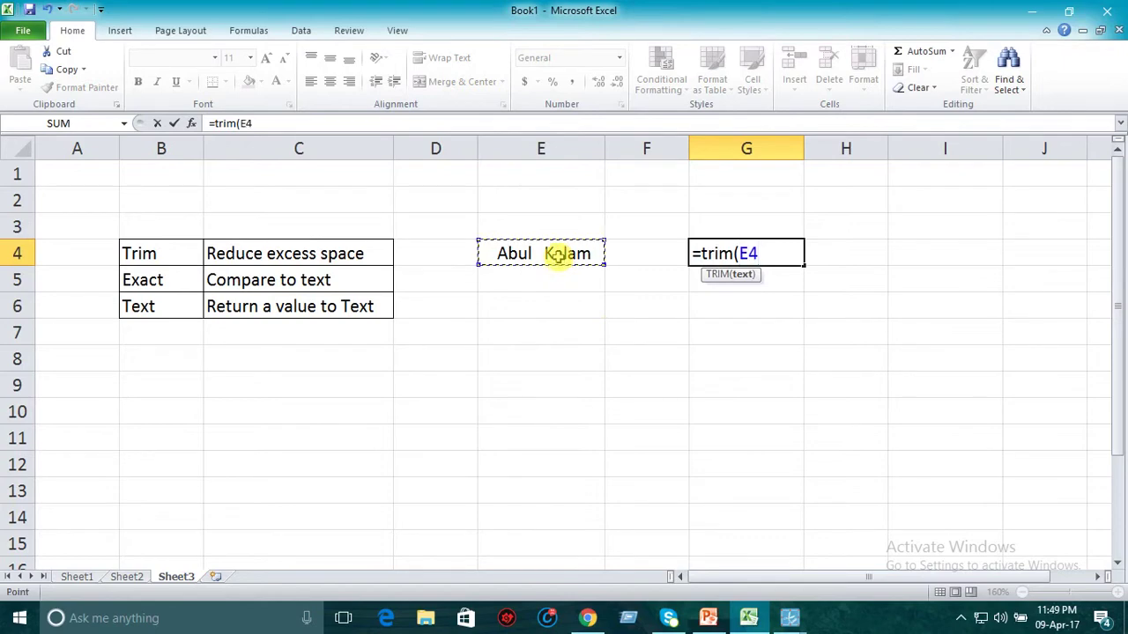
type(")")
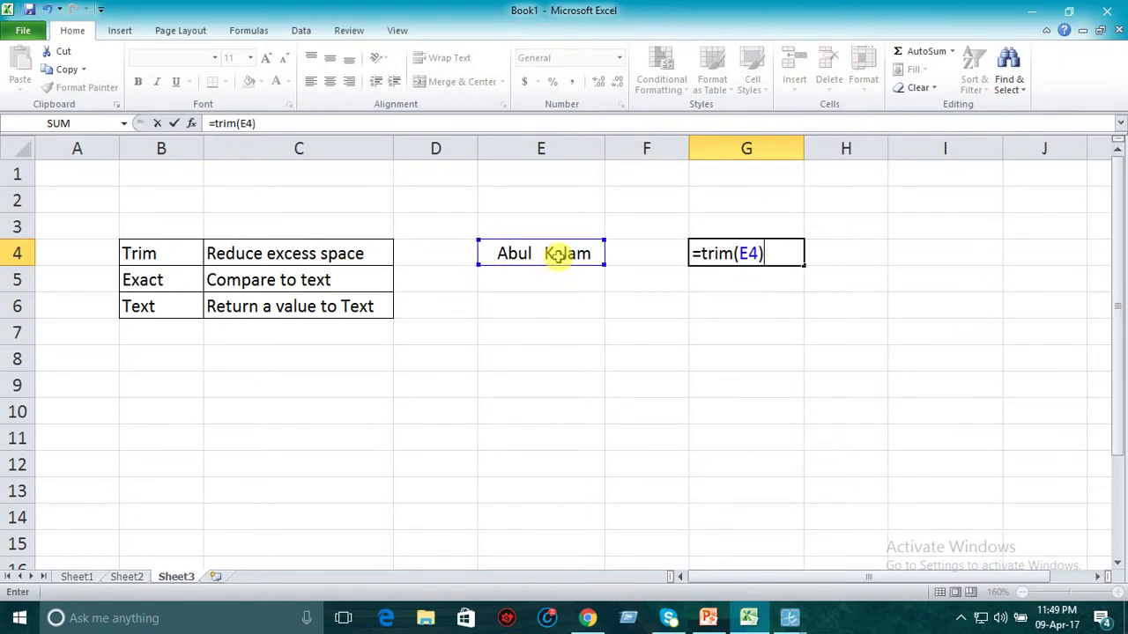
key("Return")
left_click(727, 253)
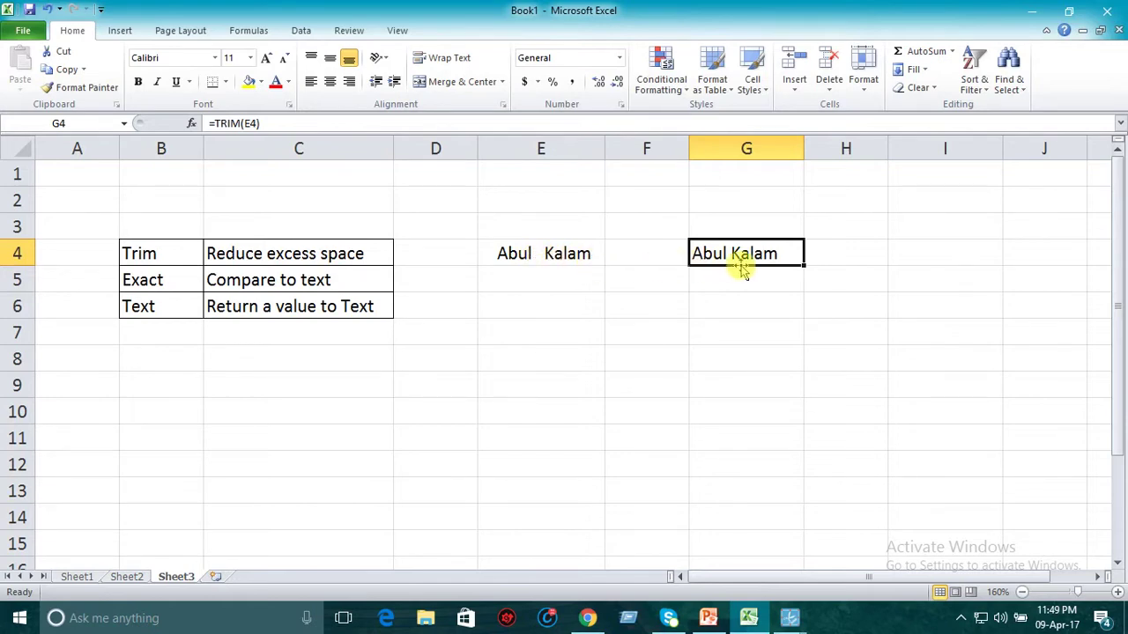
Step: Add even more spaces between the words in E4 and widen column E further
left_click(557, 252)
double_click(557, 253)
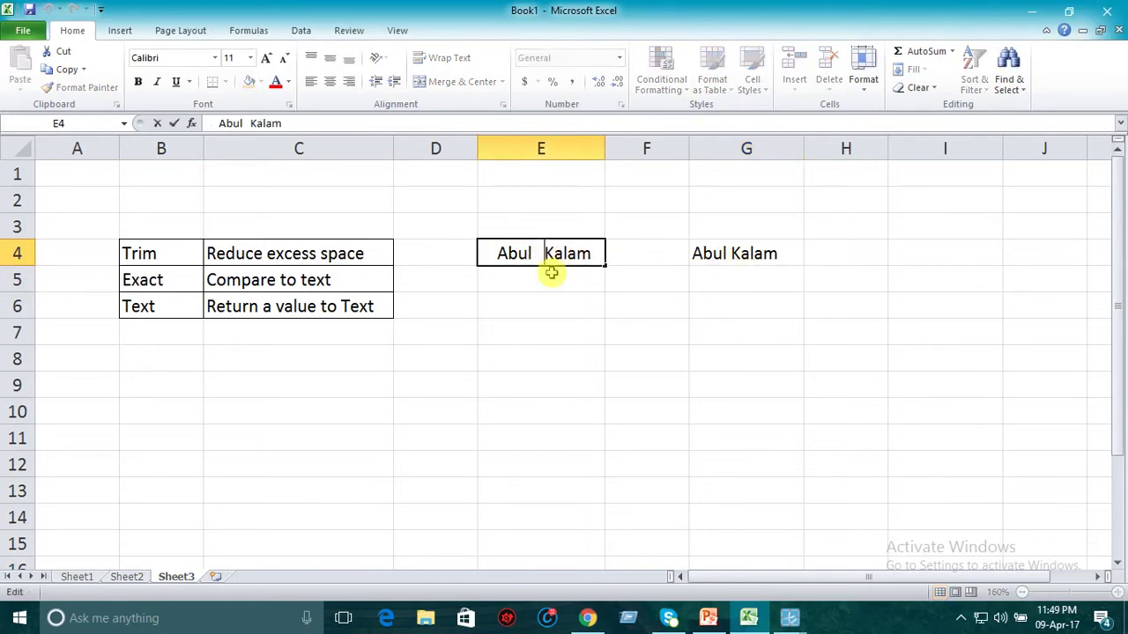
key("Return")
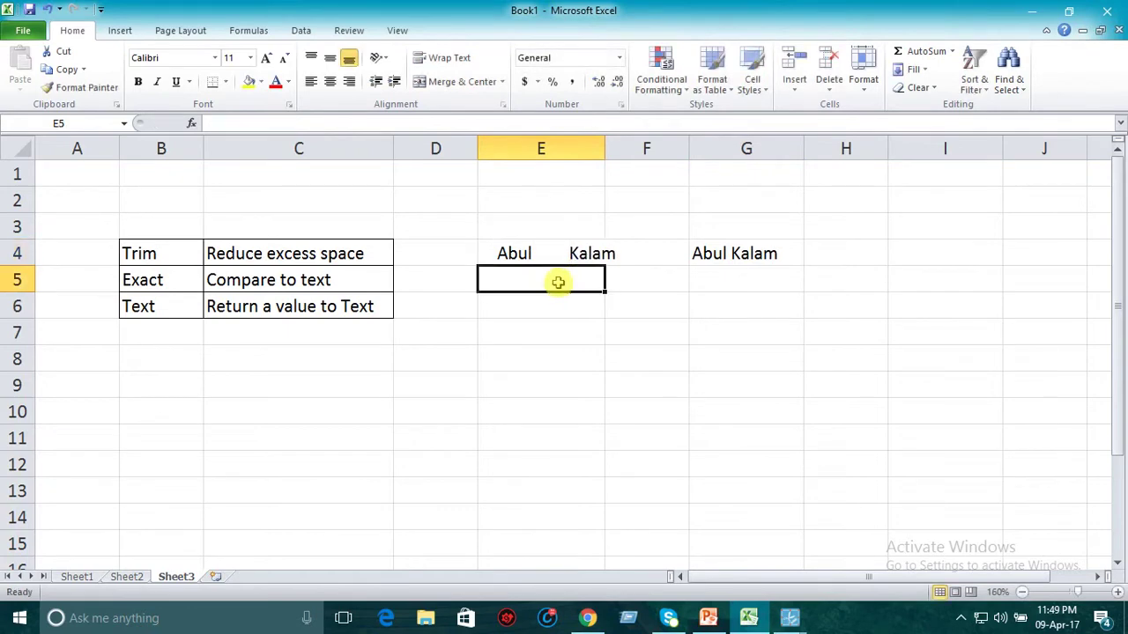
left_click_drag(607, 149, 627, 149)
Step: Compare the padded name in E4 with the single-spaced TRIM result in G4
left_click(745, 252)
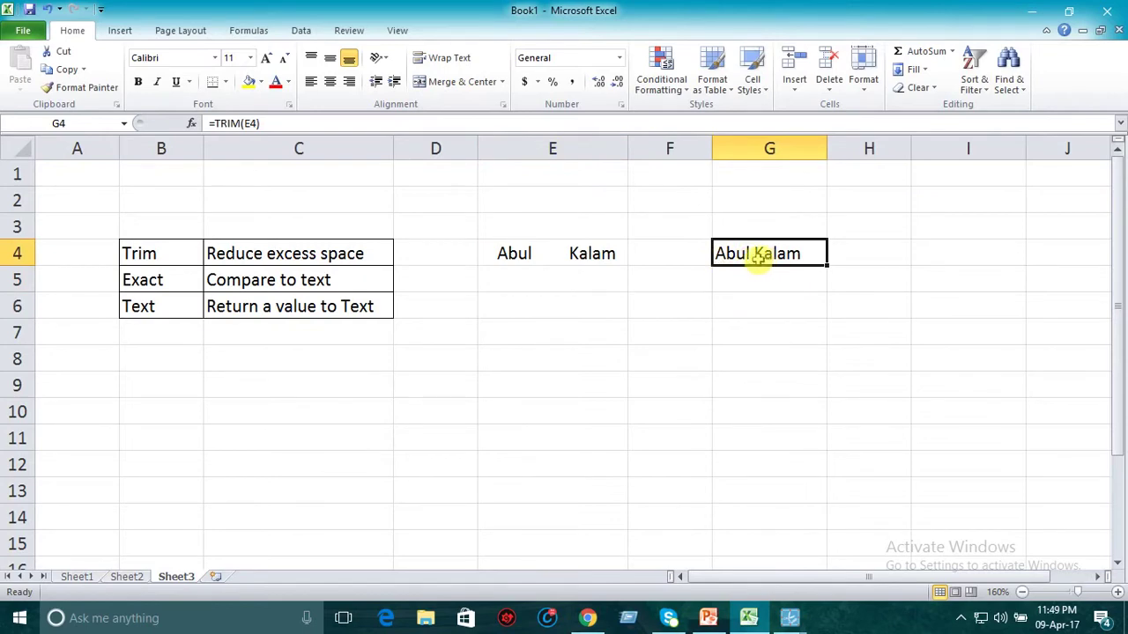
left_click(568, 255)
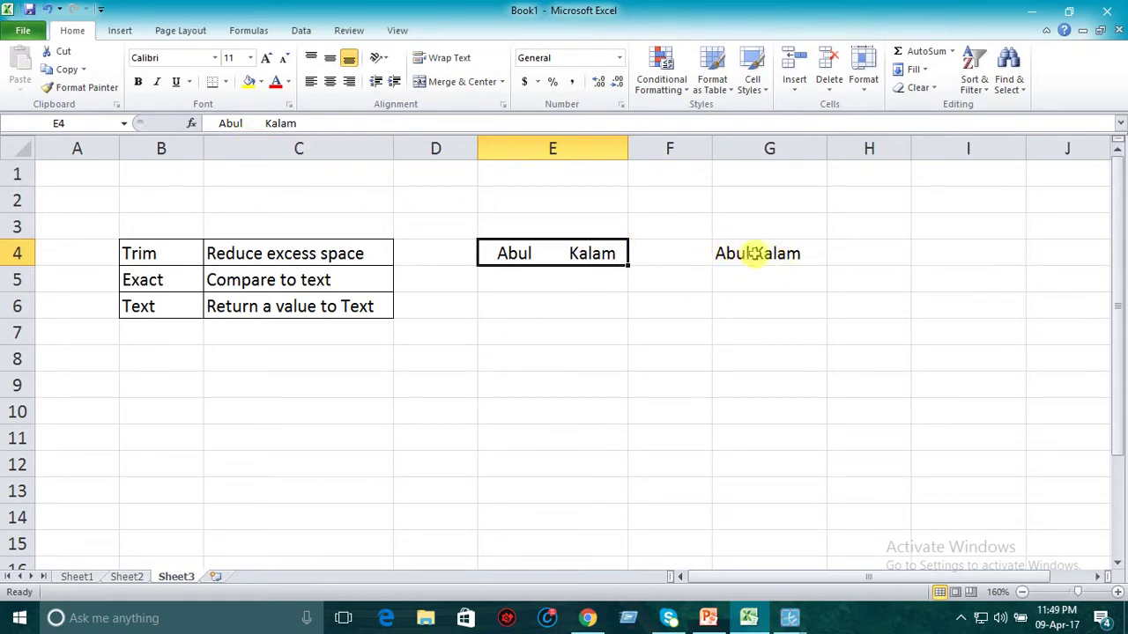
left_click(755, 253)
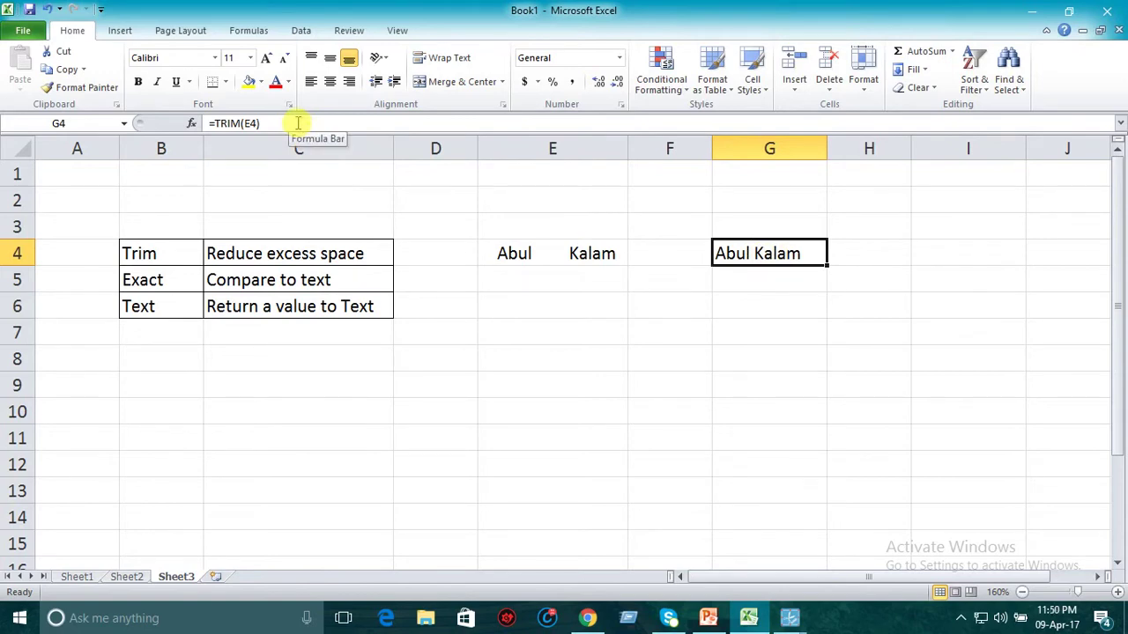
left_click(546, 250)
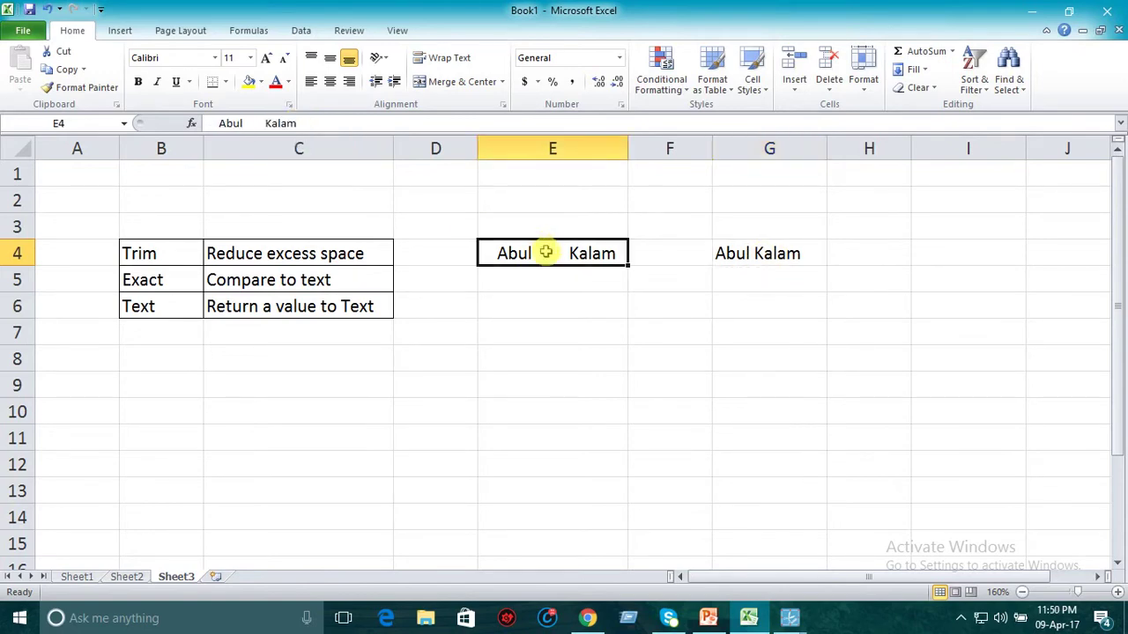
left_click(544, 295)
left_click(550, 254)
left_click(731, 251)
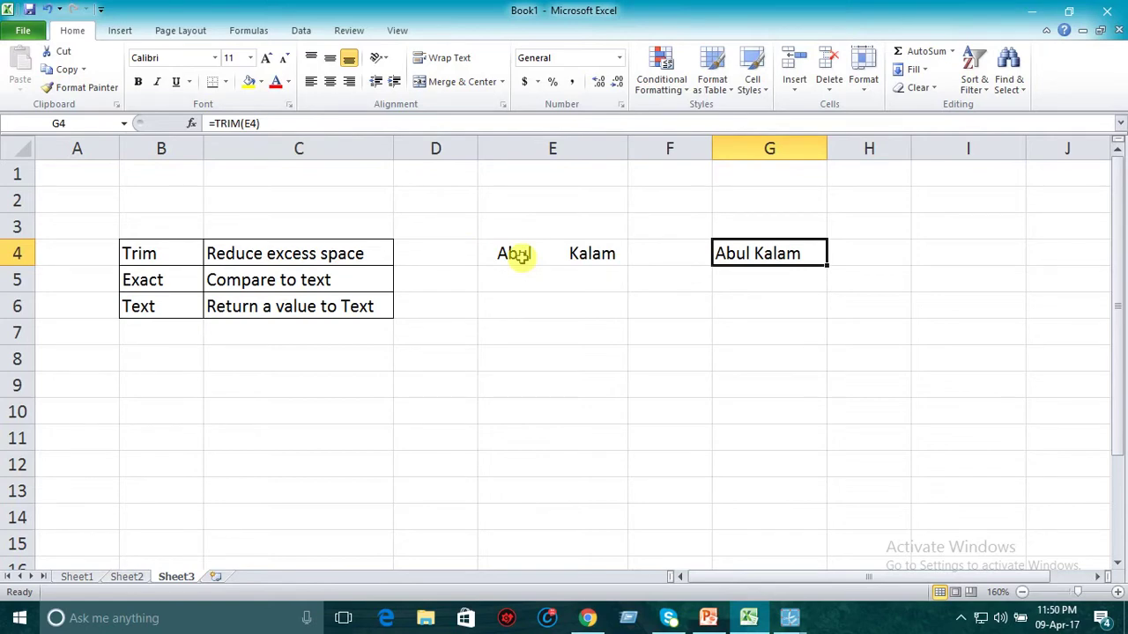
Step: Trial-paste the G4 TRIM formula into G7, then clear G7 again
key("ctrl+c")
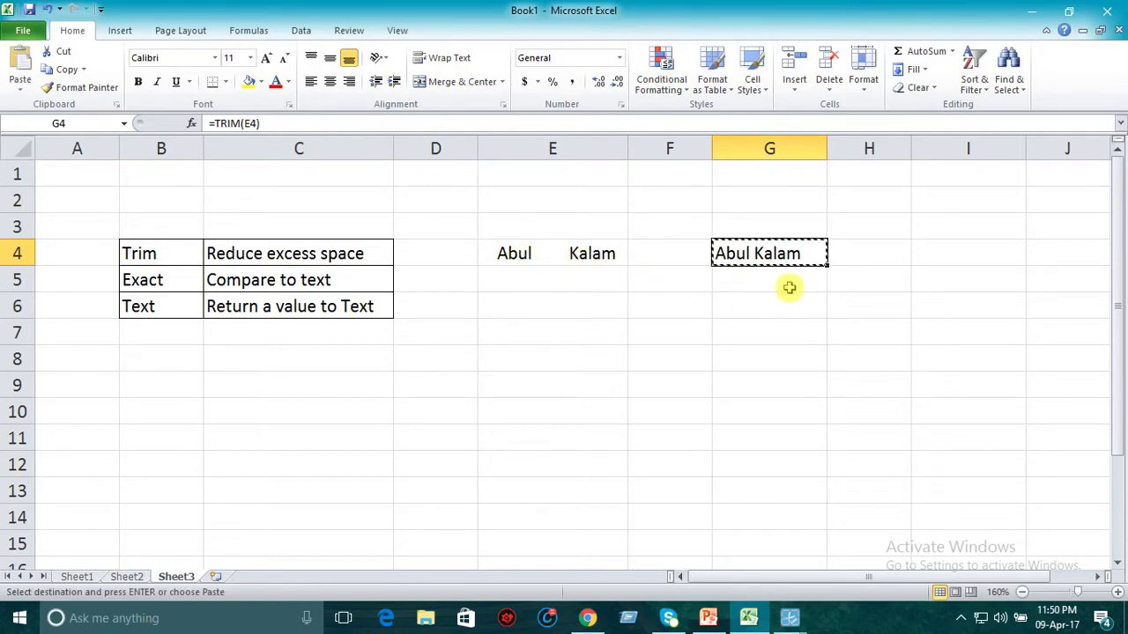
left_click(763, 323)
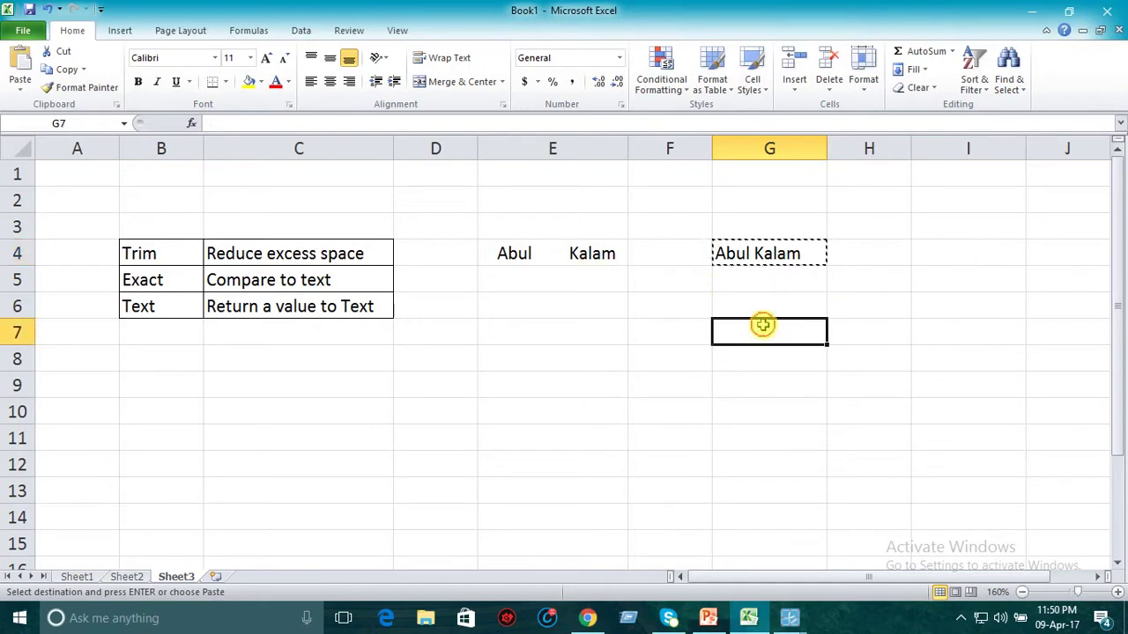
key("ctrl+v")
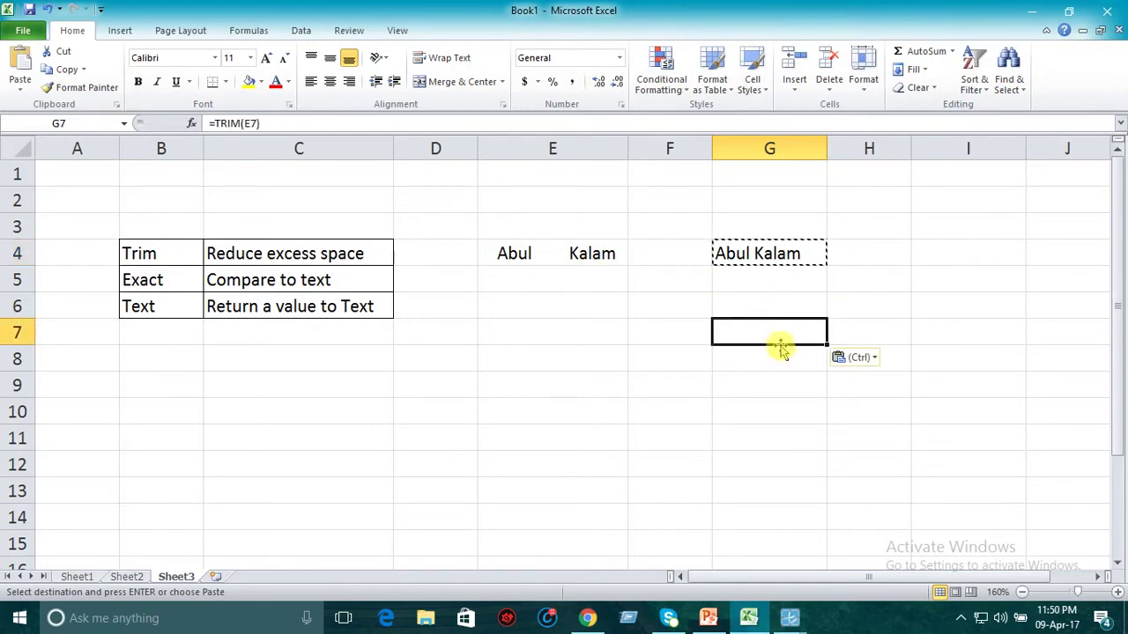
left_click(285, 123)
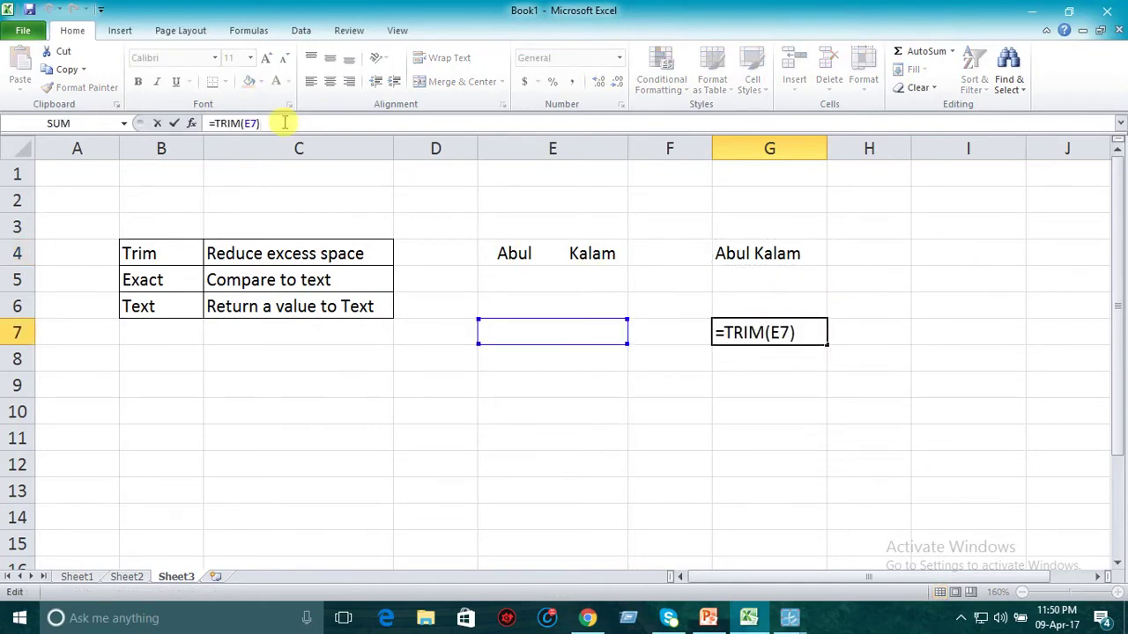
key("BackSpace")
key("BackSpace")
key("BackSpace")
key("BackSpace")
key("BackSpace")
key("BackSpace")
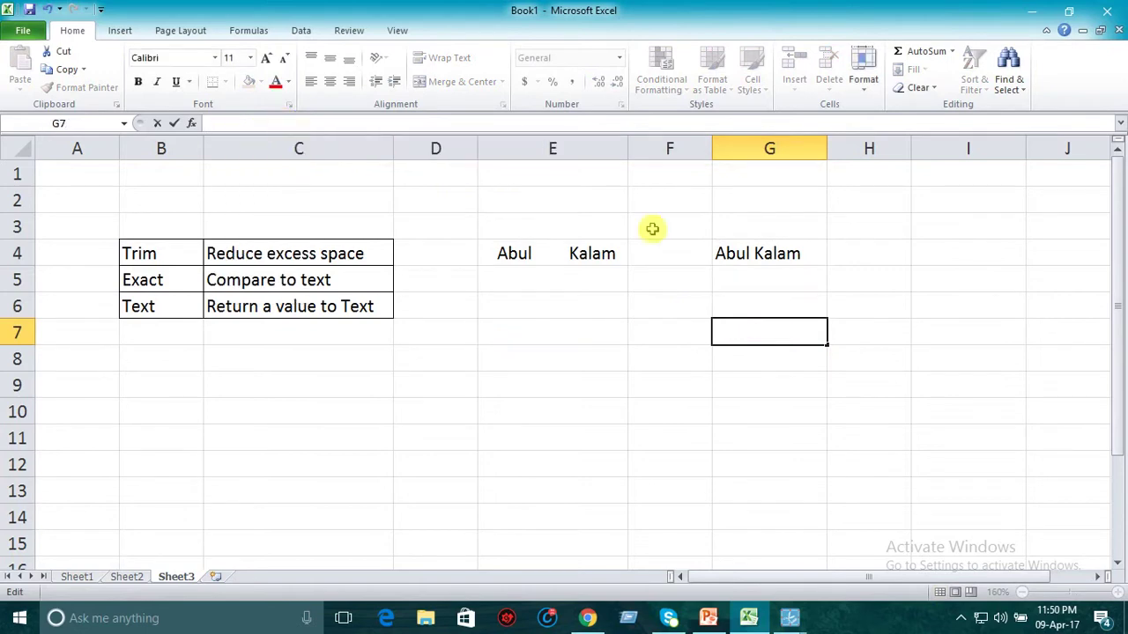
left_click(766, 380)
Step: Test deleting the E4 name, undo it, and copy G4's trimmed result
left_click(615, 253)
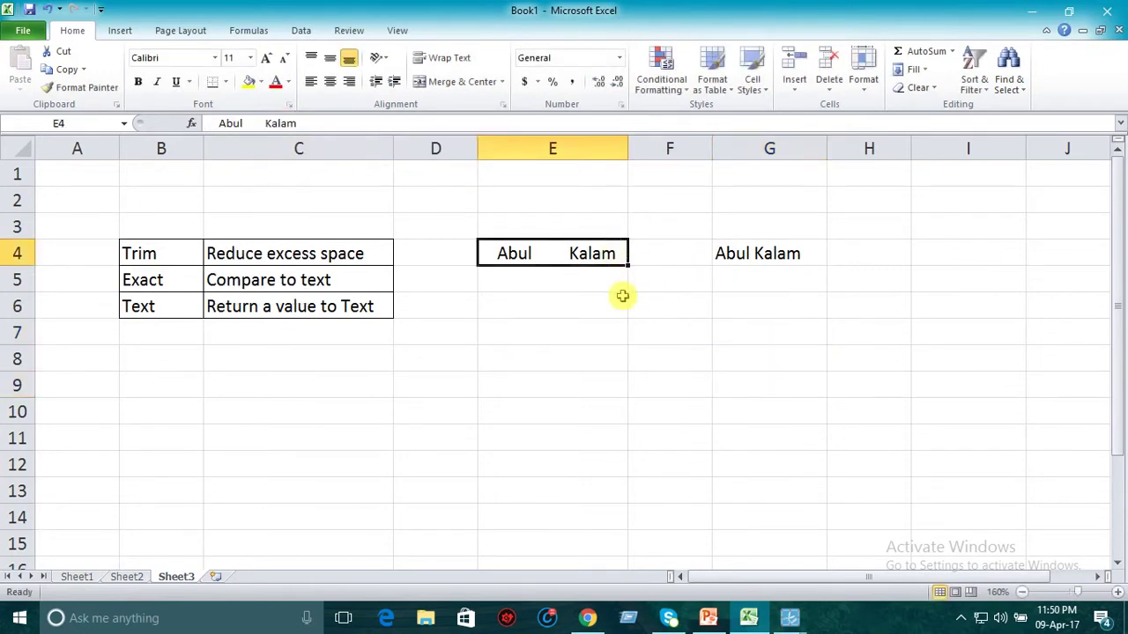
key("Delete")
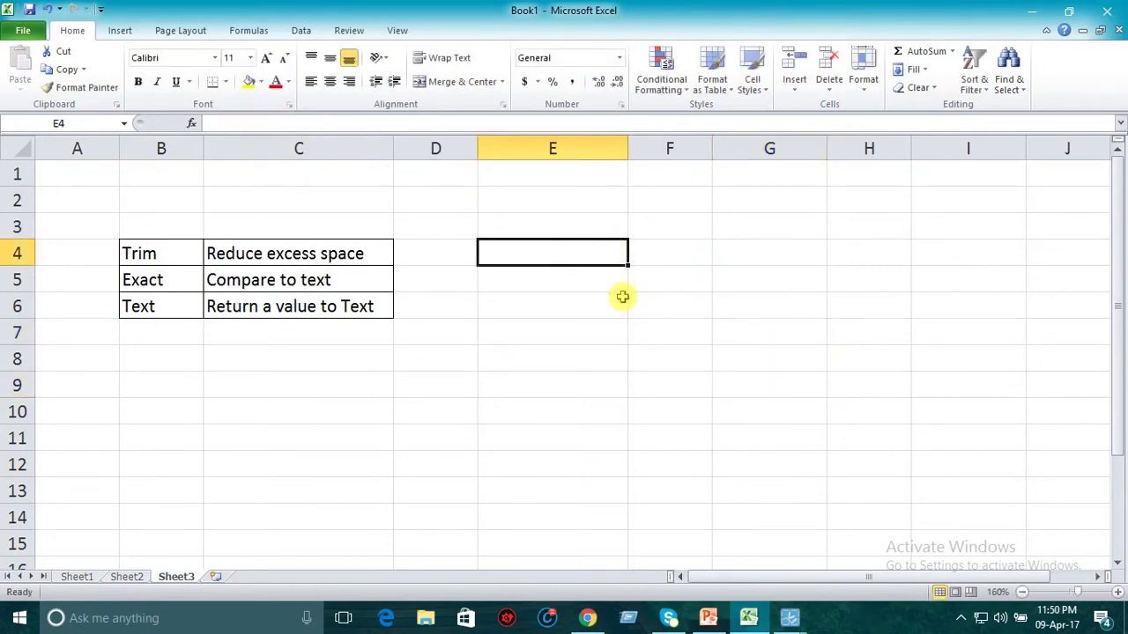
key("ctrl+z")
left_click(762, 254)
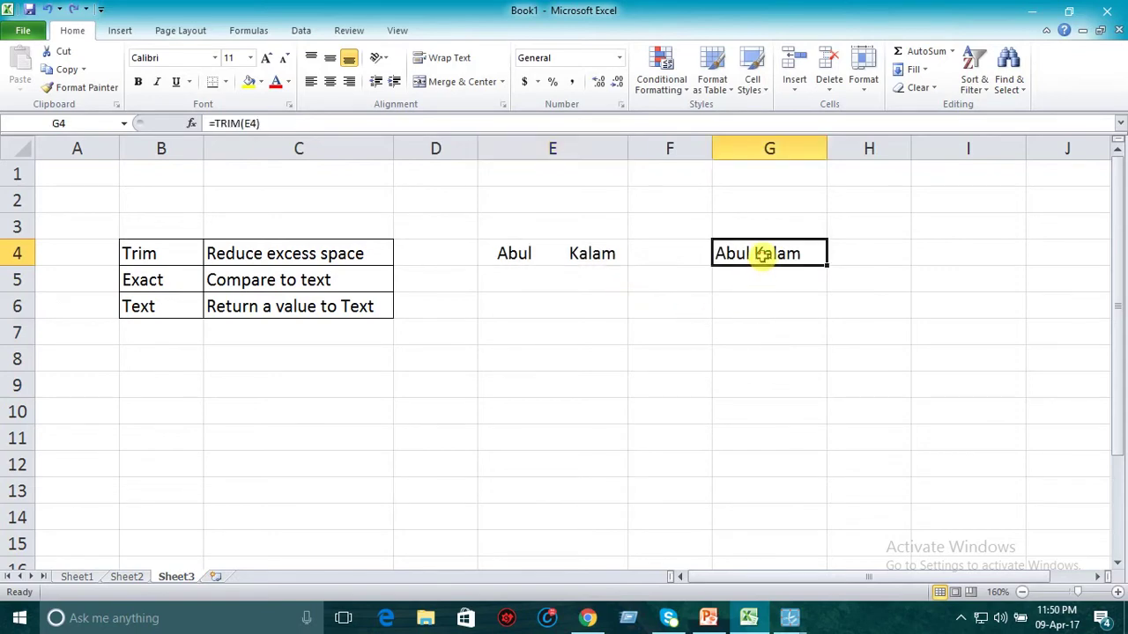
key("ctrl+c")
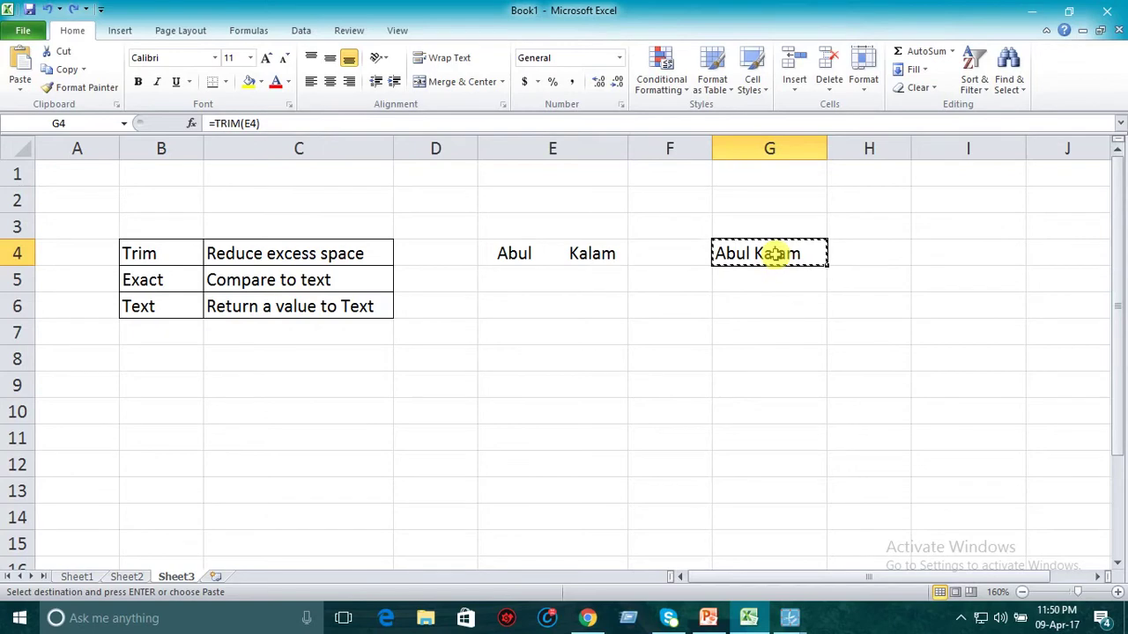
Step: Paste G4's trimmed name into I4 as values only via Paste Special
left_click(925, 251)
right_click(927, 253)
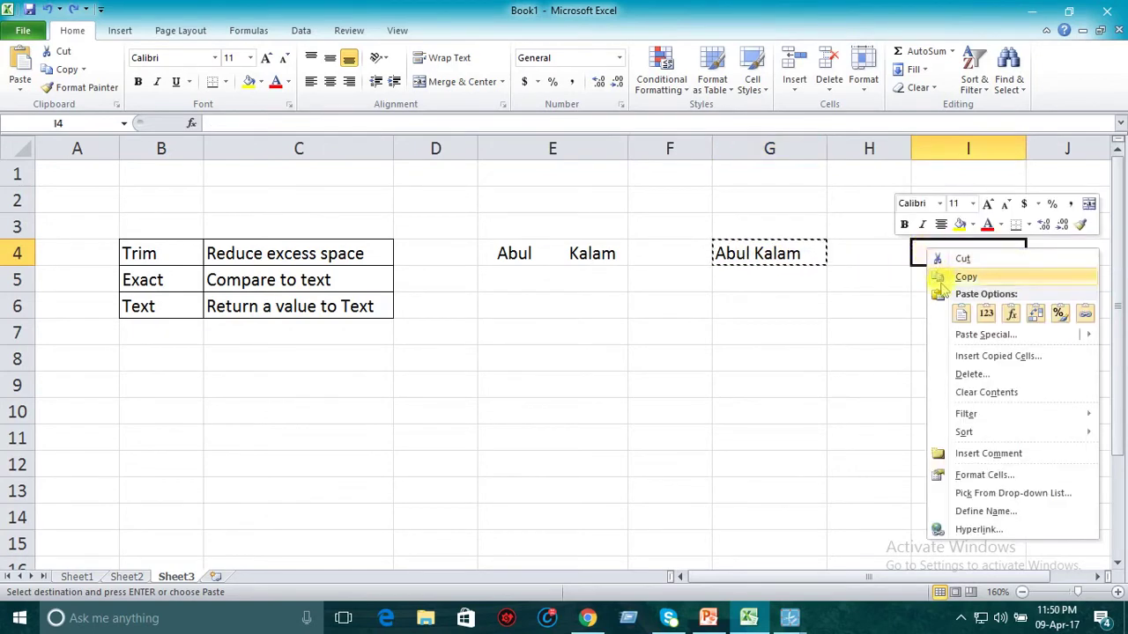
mouse_move(986, 335)
left_click(965, 336)
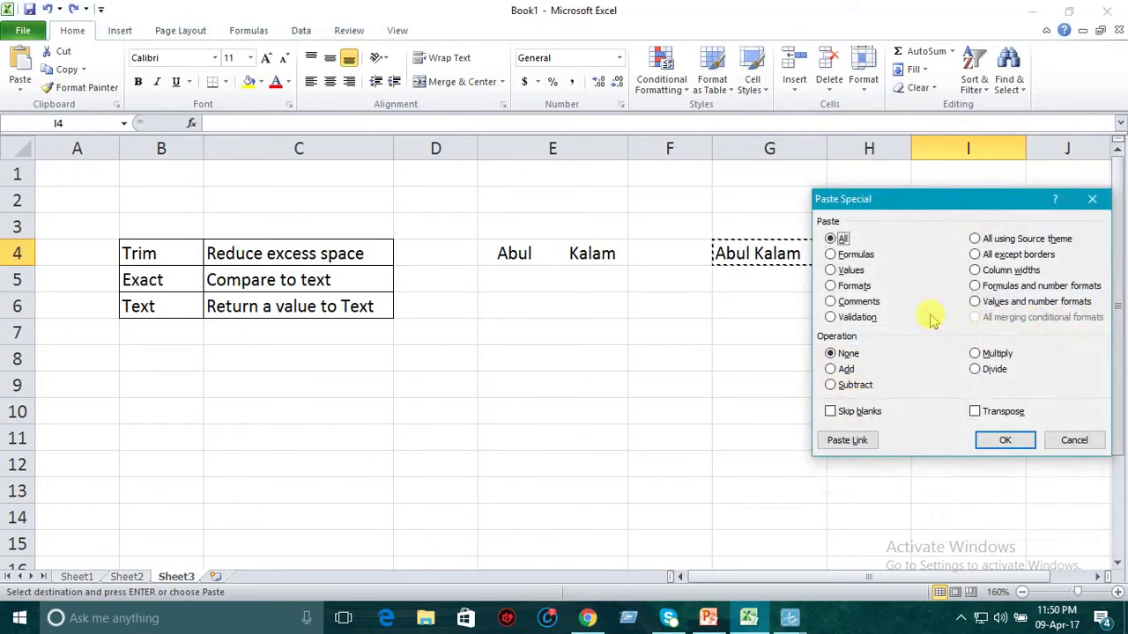
left_click(831, 271)
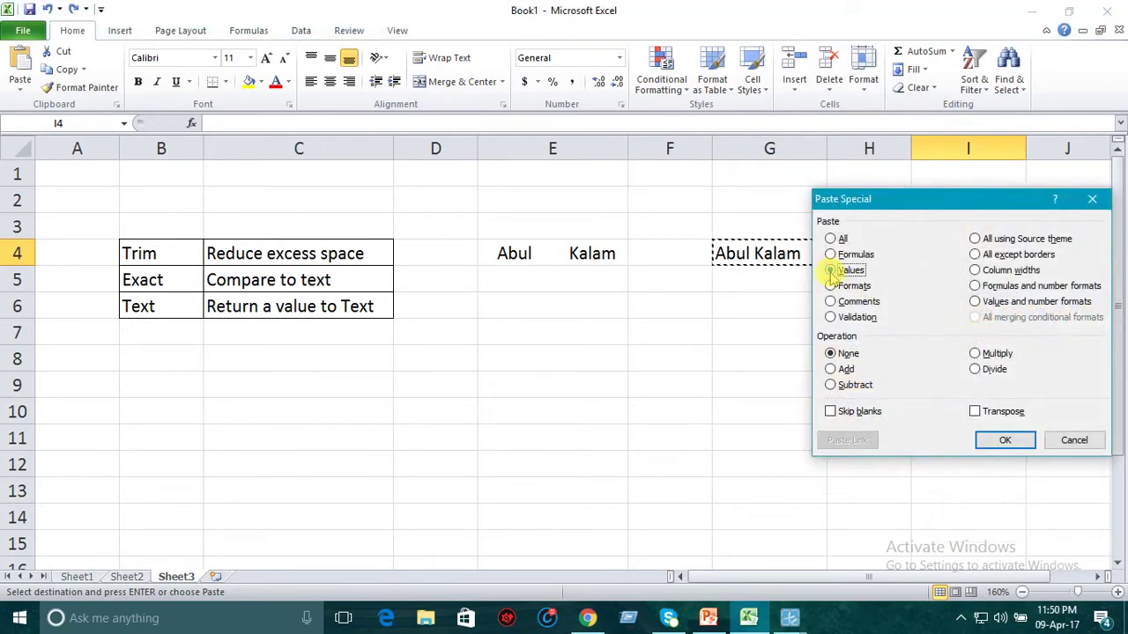
left_click(1003, 438)
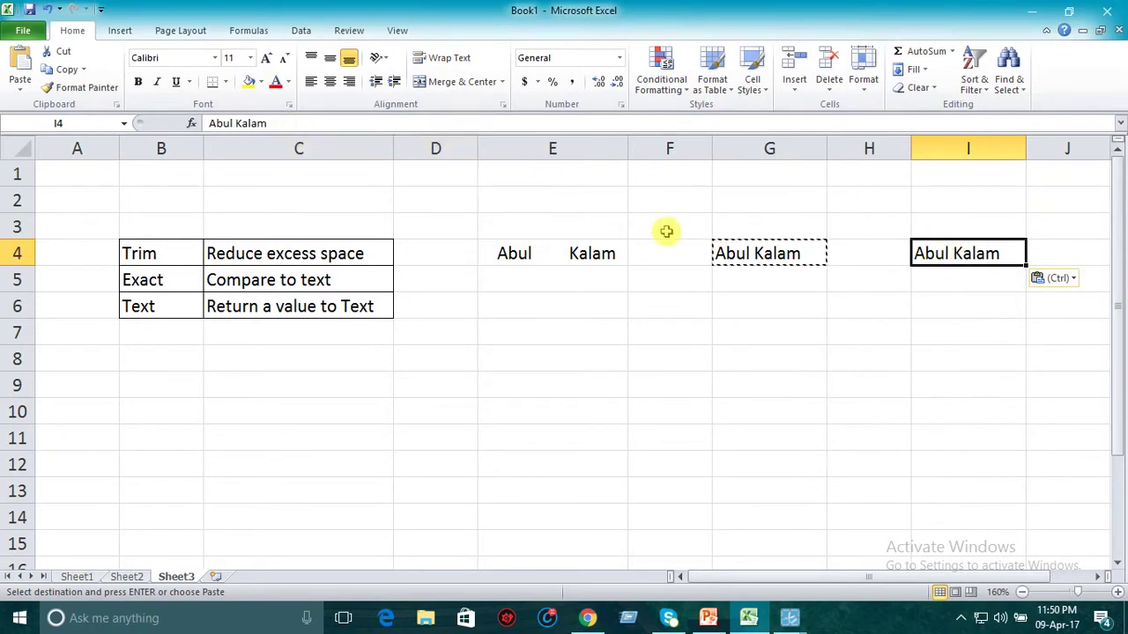
Step: Compare G4's formula, E4's padded text and I4's plain value
left_click(754, 252)
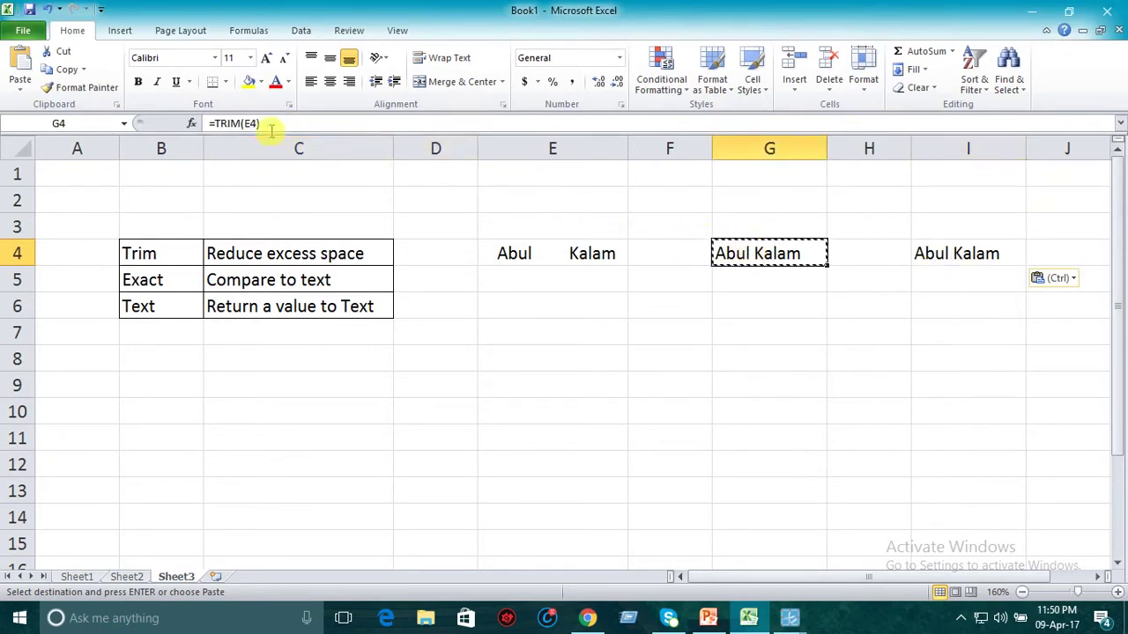
left_click(566, 255)
left_click(758, 253)
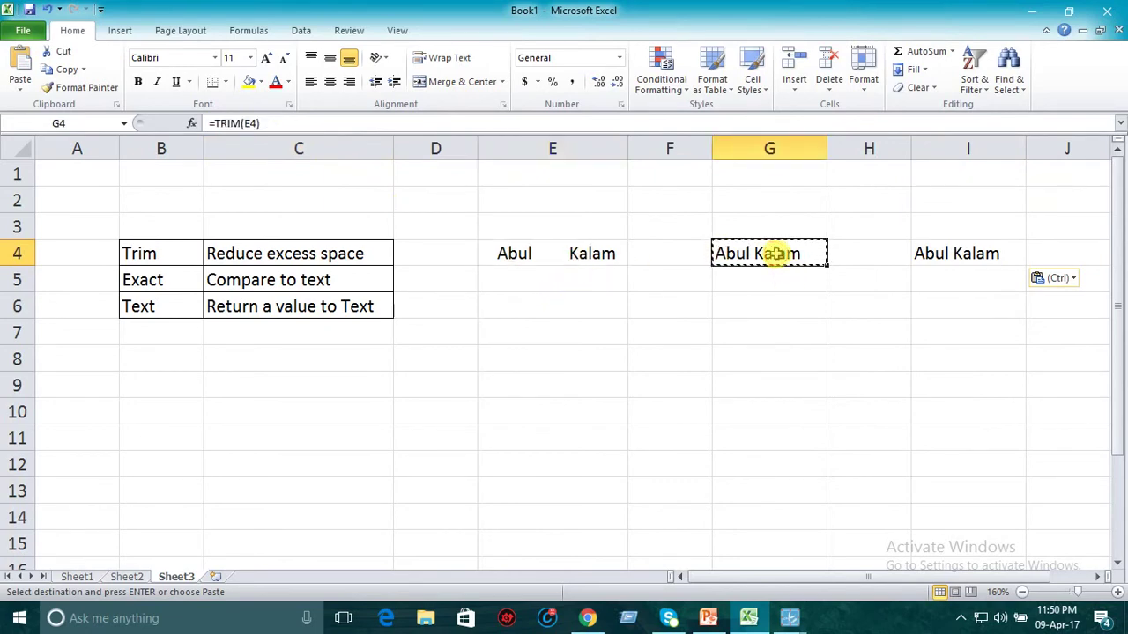
left_click(932, 254)
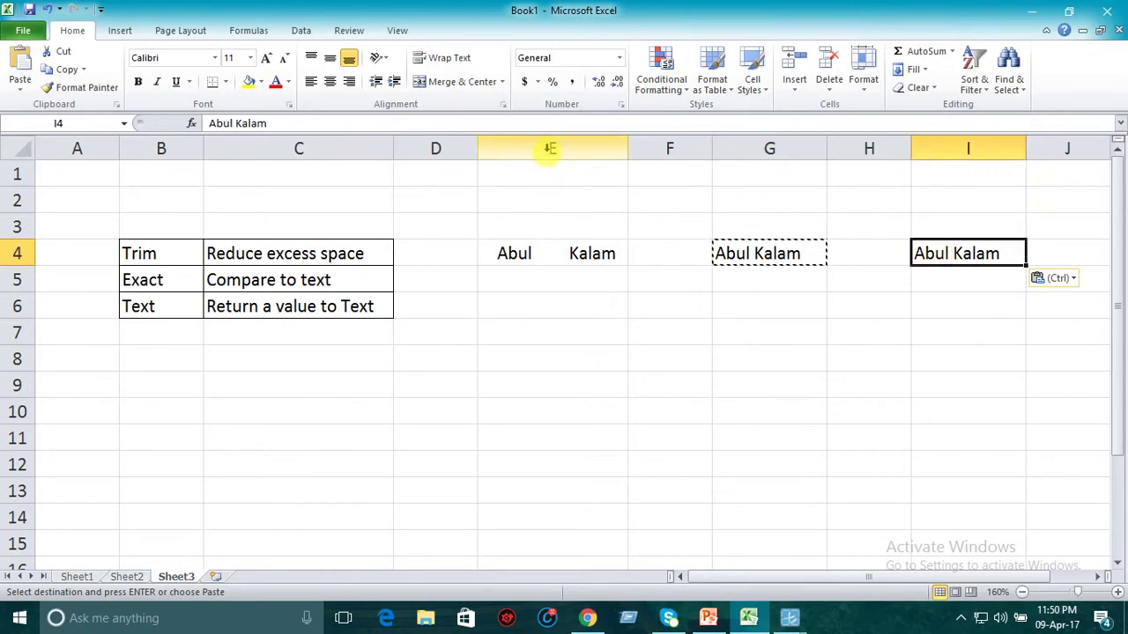
Step: Delete columns E through G, move the remaining name from F4 to H4, and autofit column H
left_click_drag(552, 148, 731, 183)
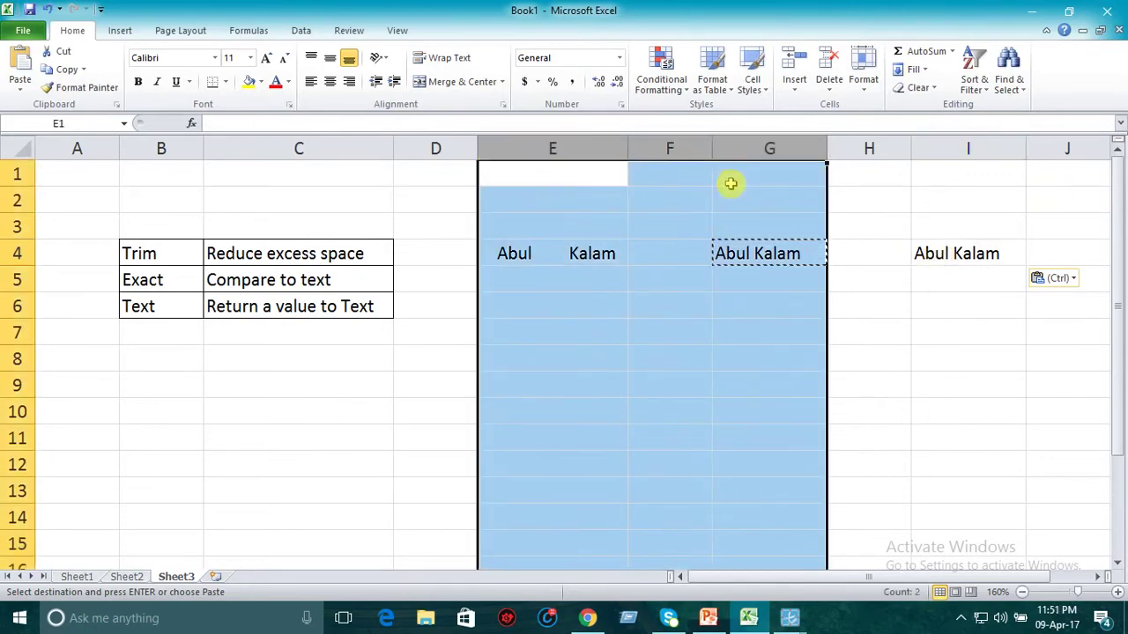
right_click(585, 146)
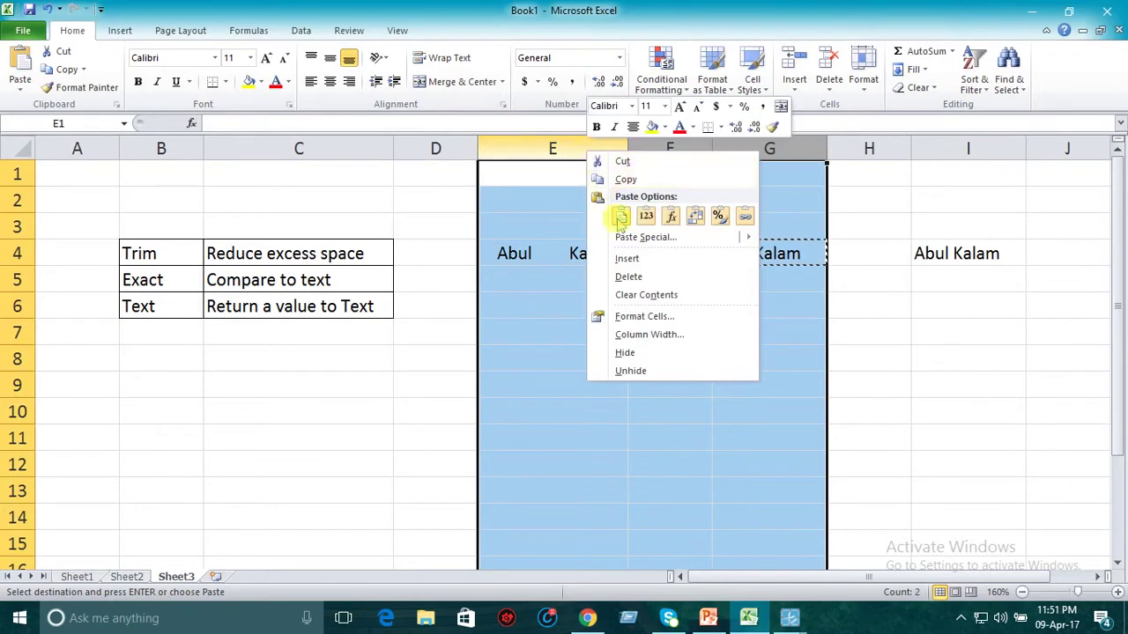
left_click(635, 276)
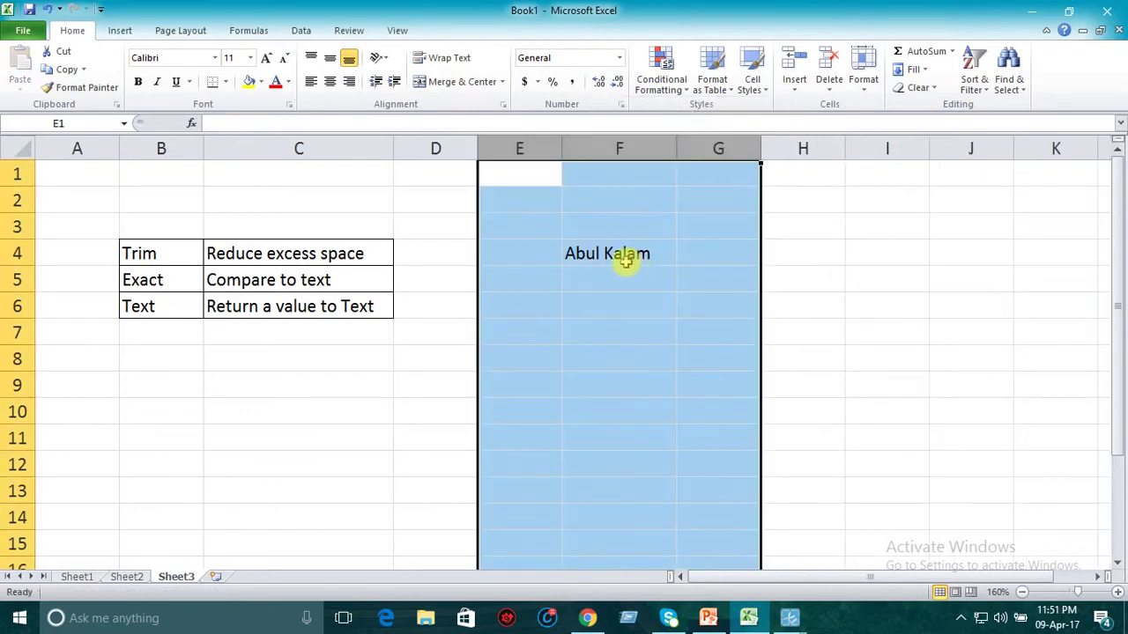
left_click(614, 253)
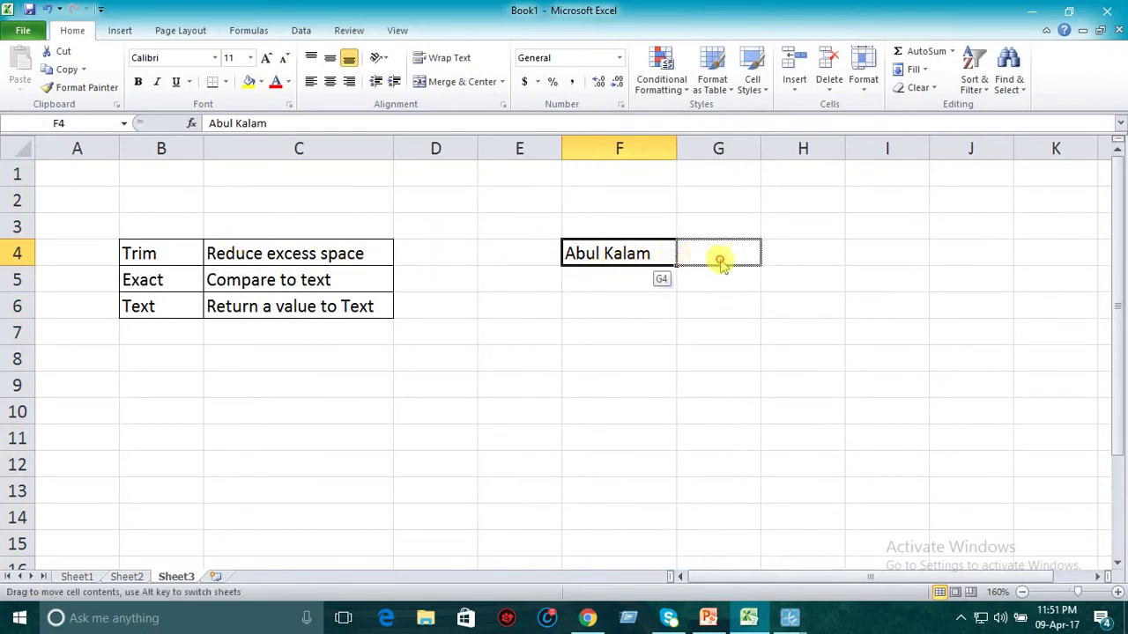
left_click_drag(674, 255, 793, 259)
double_click(847, 150)
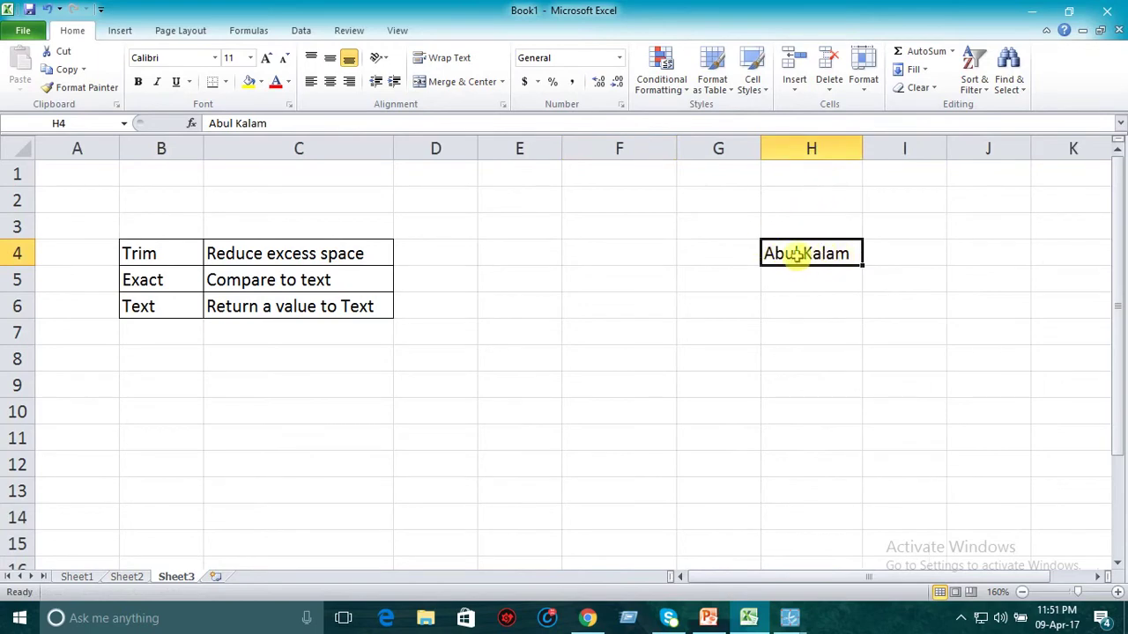
Step: Move the trimmed name from H4 to E5 and widen column E to fit
left_click(514, 279)
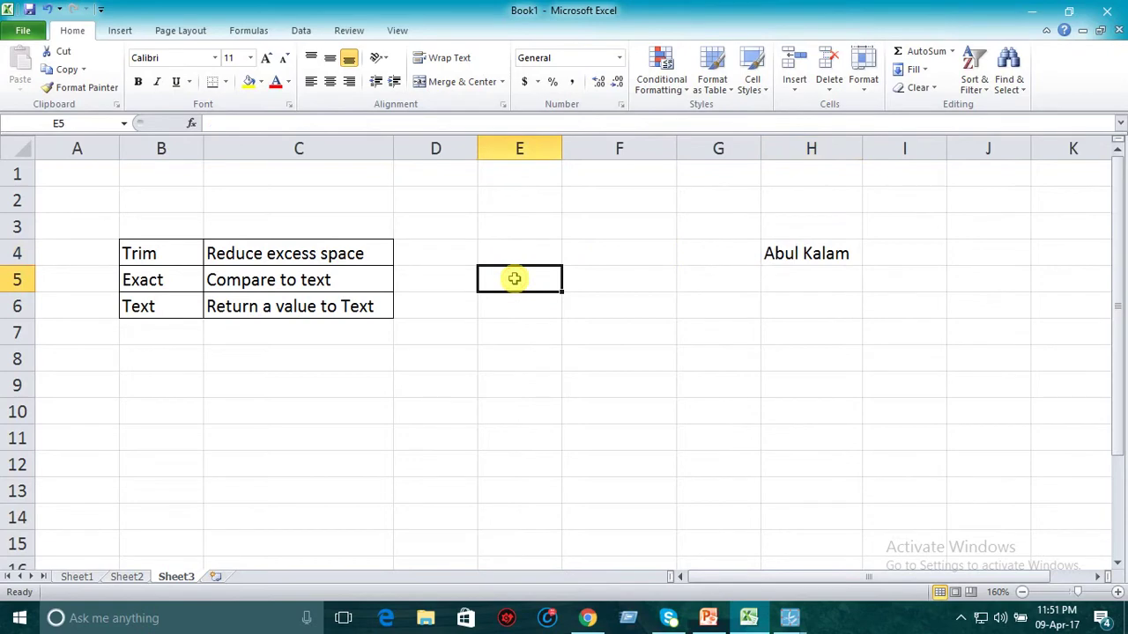
left_click(804, 252)
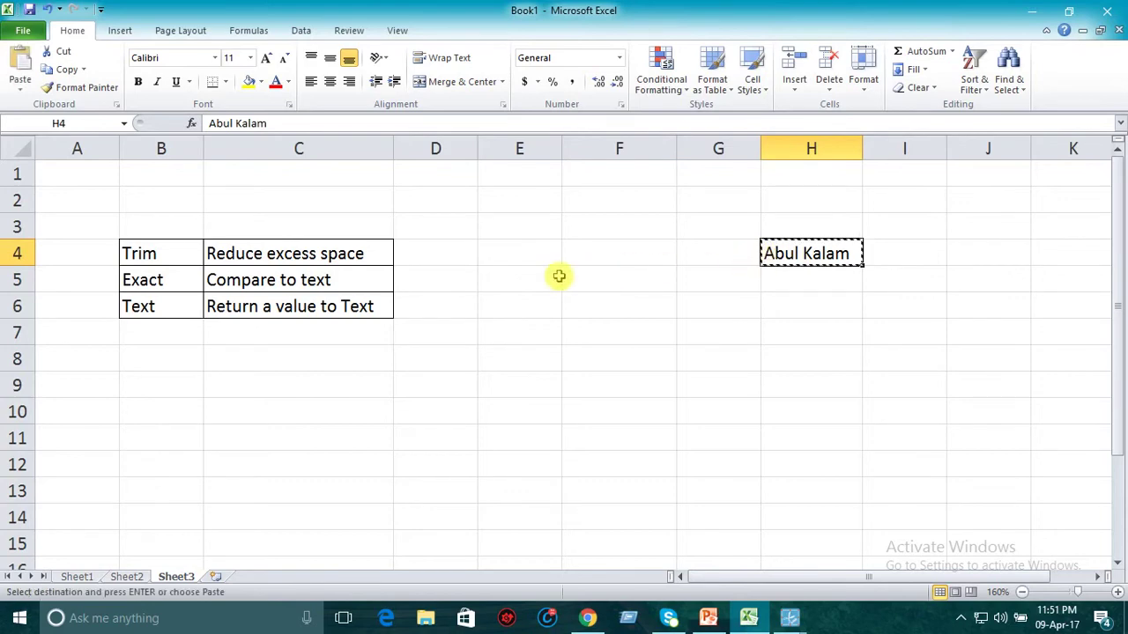
left_click_drag(766, 255, 542, 278)
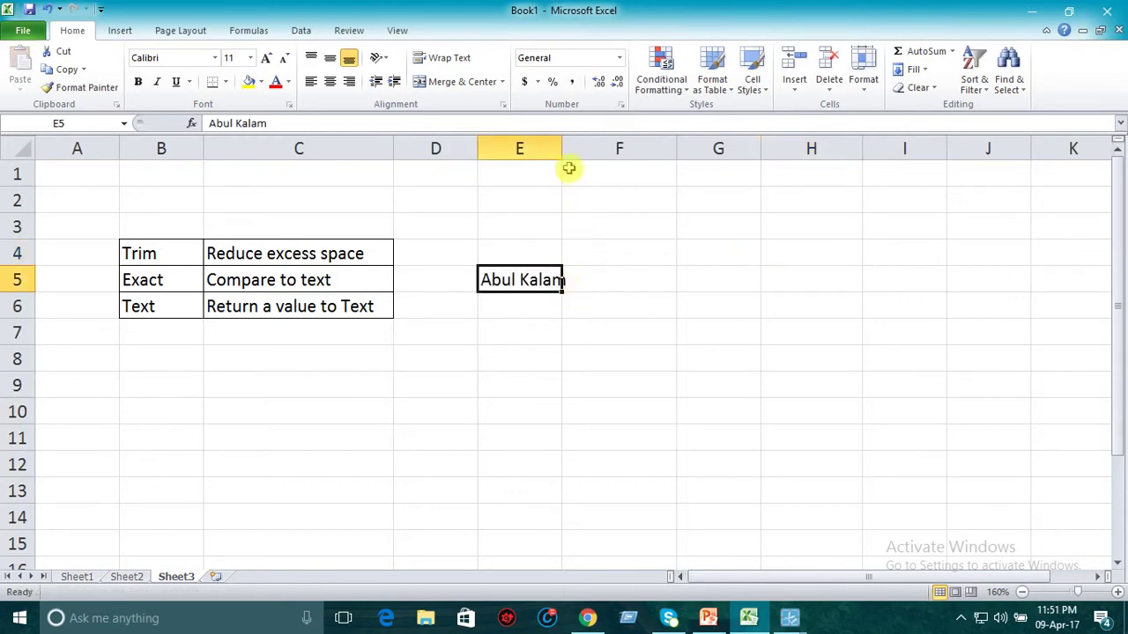
left_click_drag(562, 148, 580, 148)
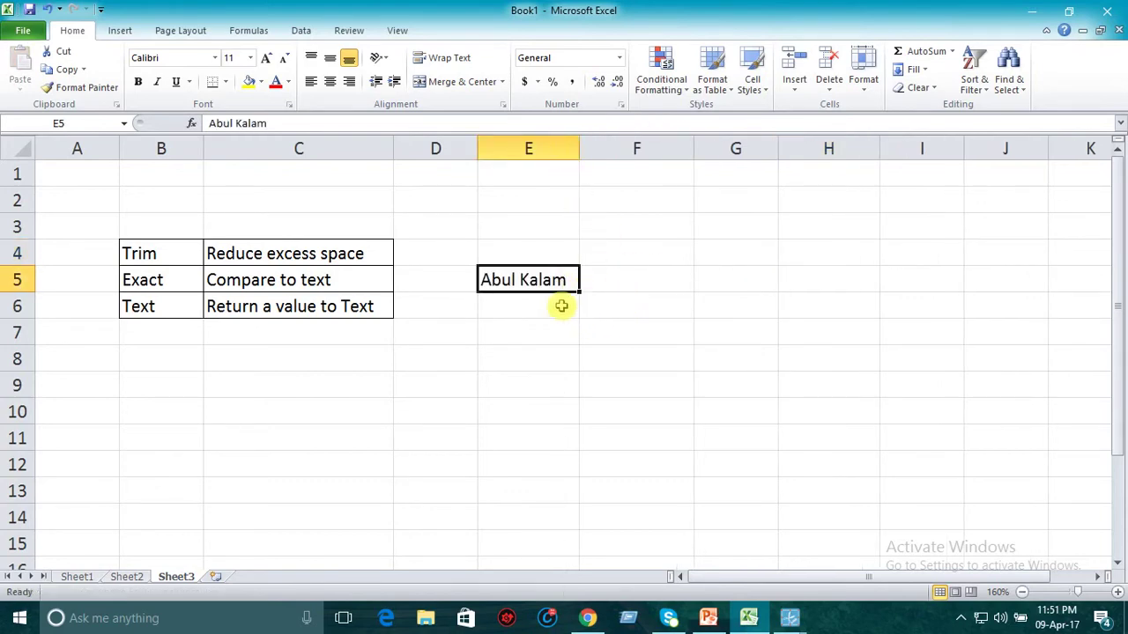
Step: Copy the E5 name into G5, narrow column F and widen column G
key("ctrl+c")
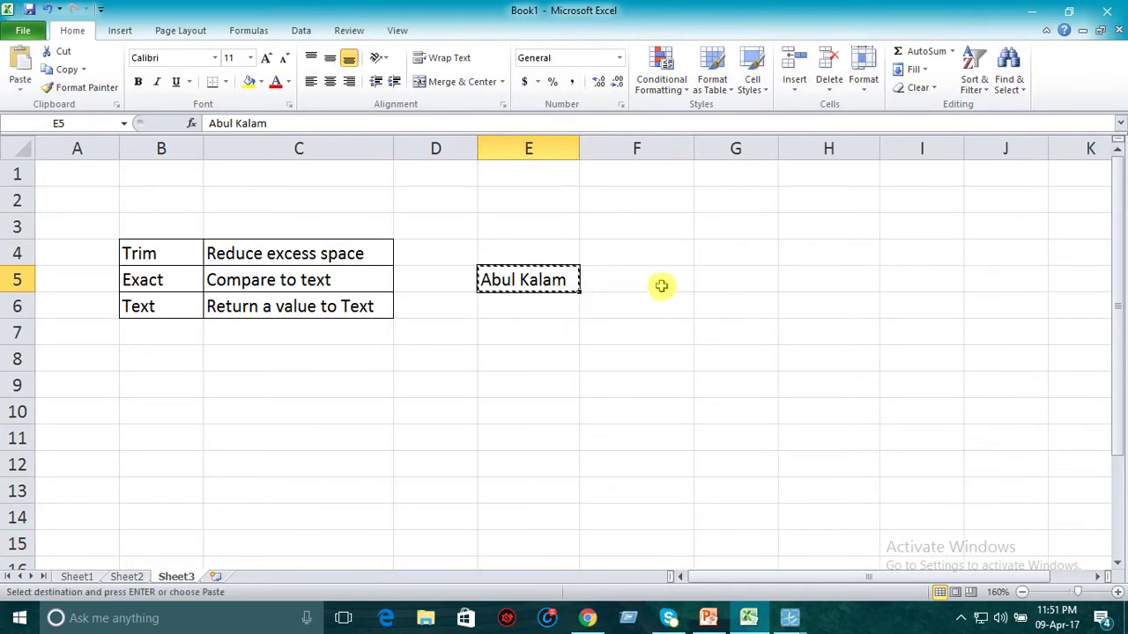
left_click(661, 282)
left_click(717, 280)
key("ctrl+v")
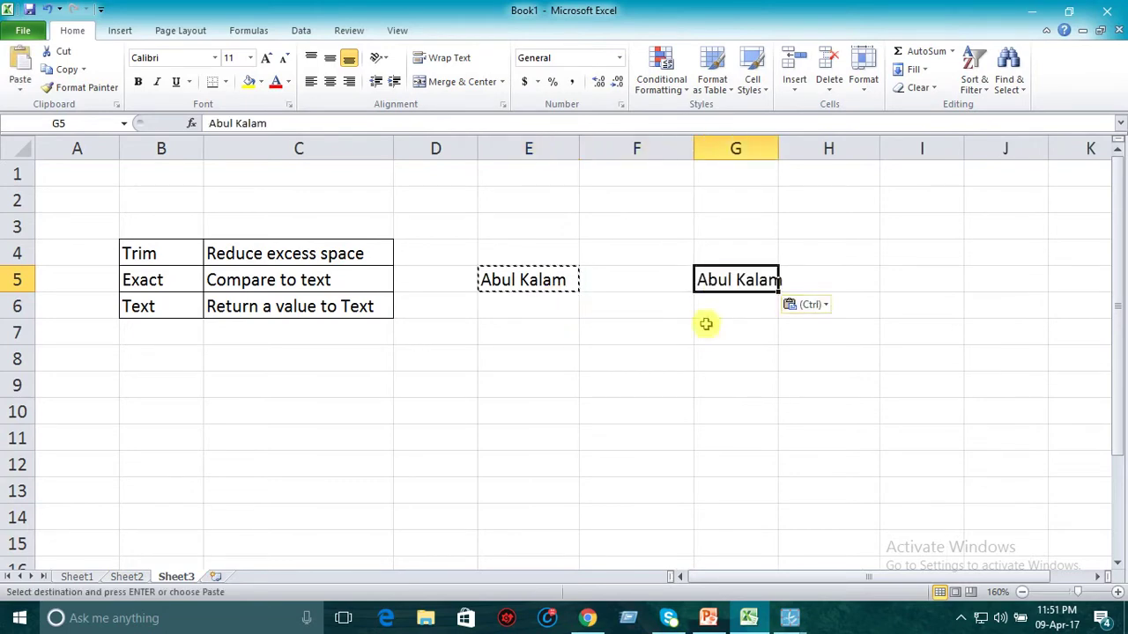
left_click_drag(697, 156, 609, 156)
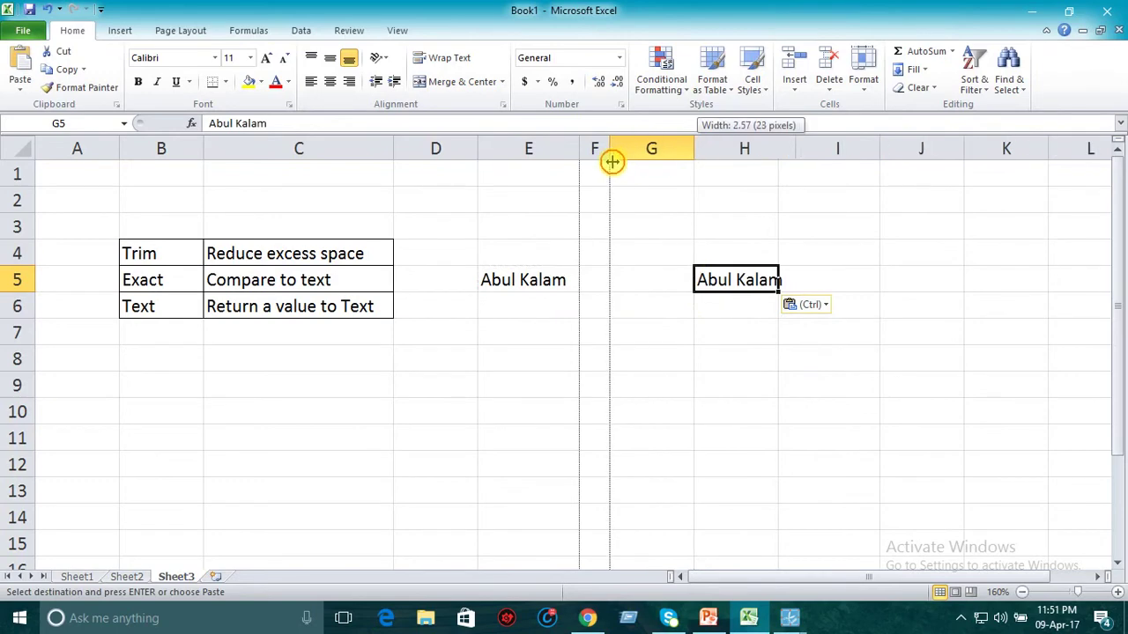
left_click_drag(694, 148, 714, 148)
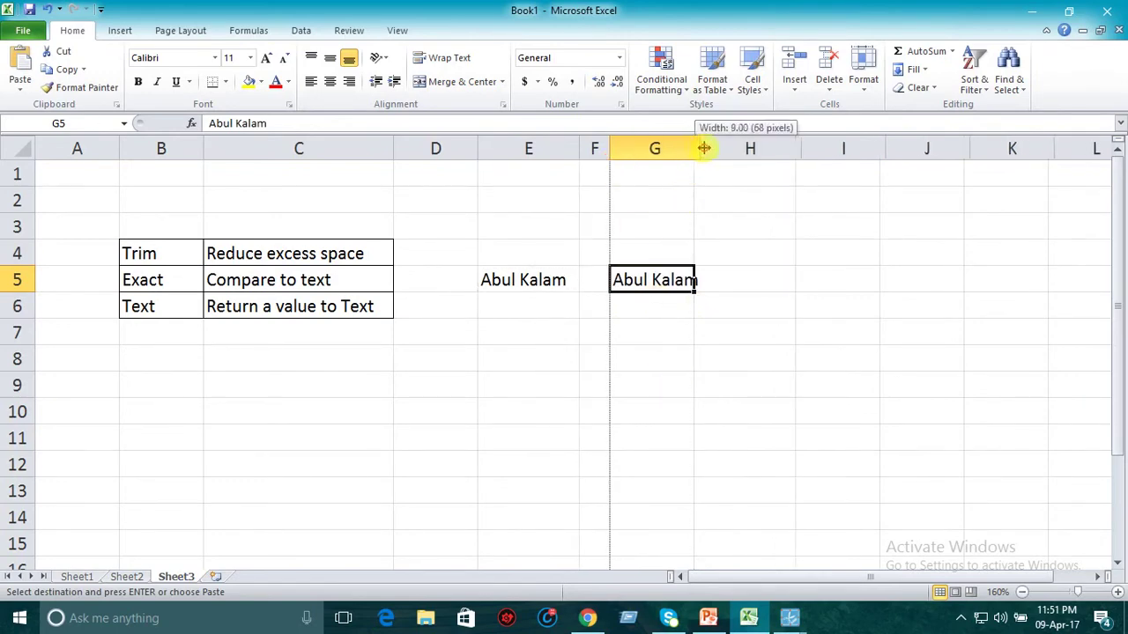
left_click(723, 308)
key("Escape")
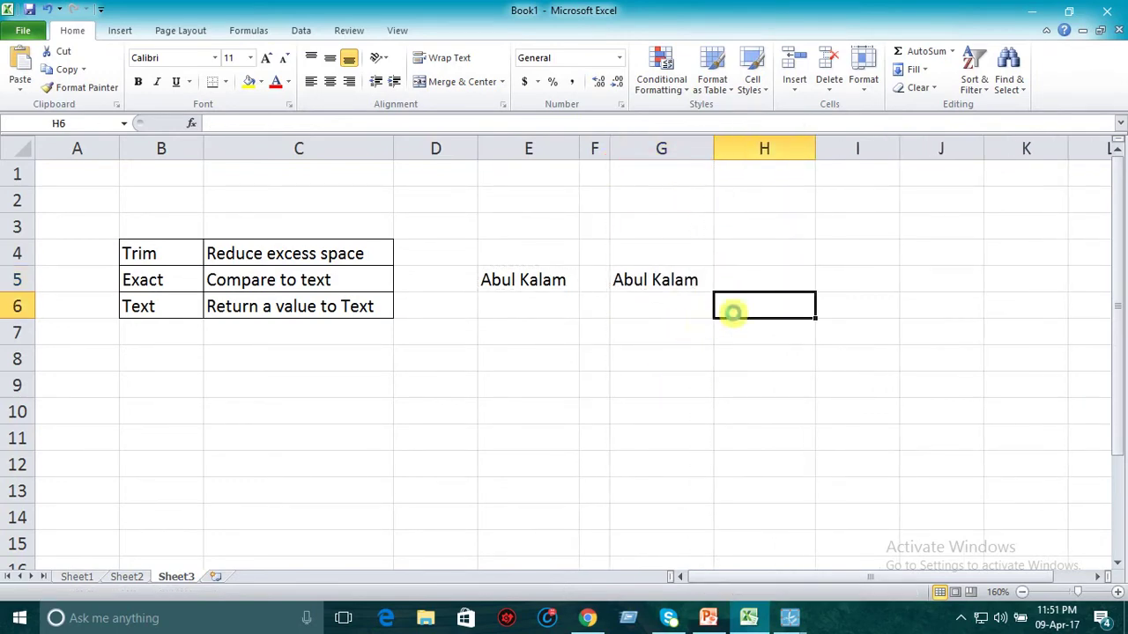
Step: Point out the original name in E5 and its copy in G5, then select I5
left_click(841, 282)
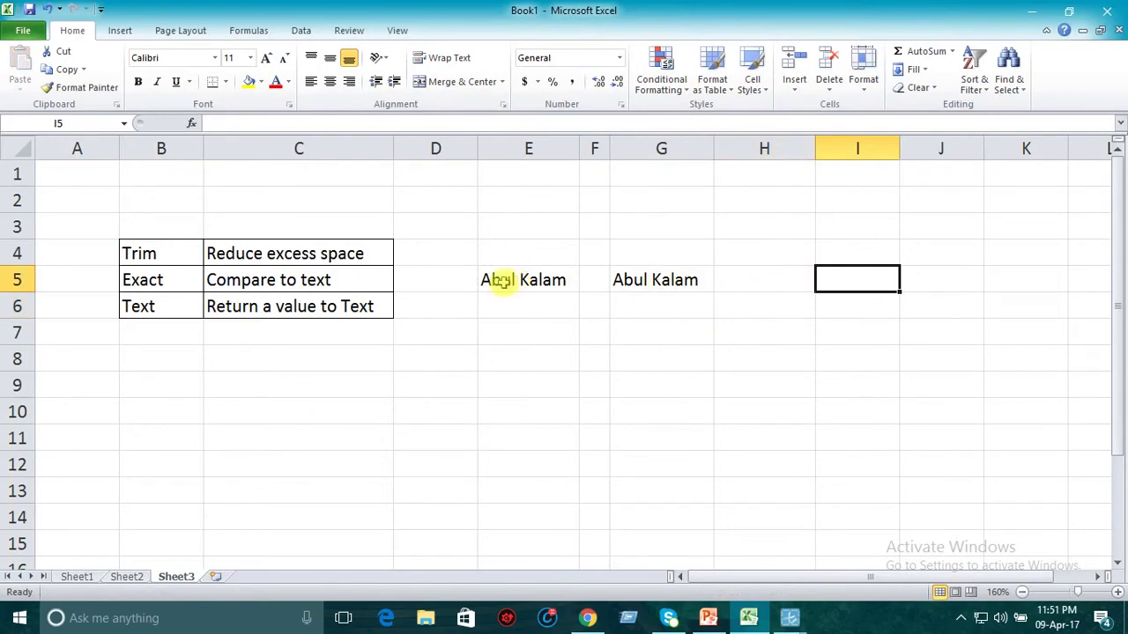
left_click(527, 281)
left_click(675, 281)
left_click(830, 280)
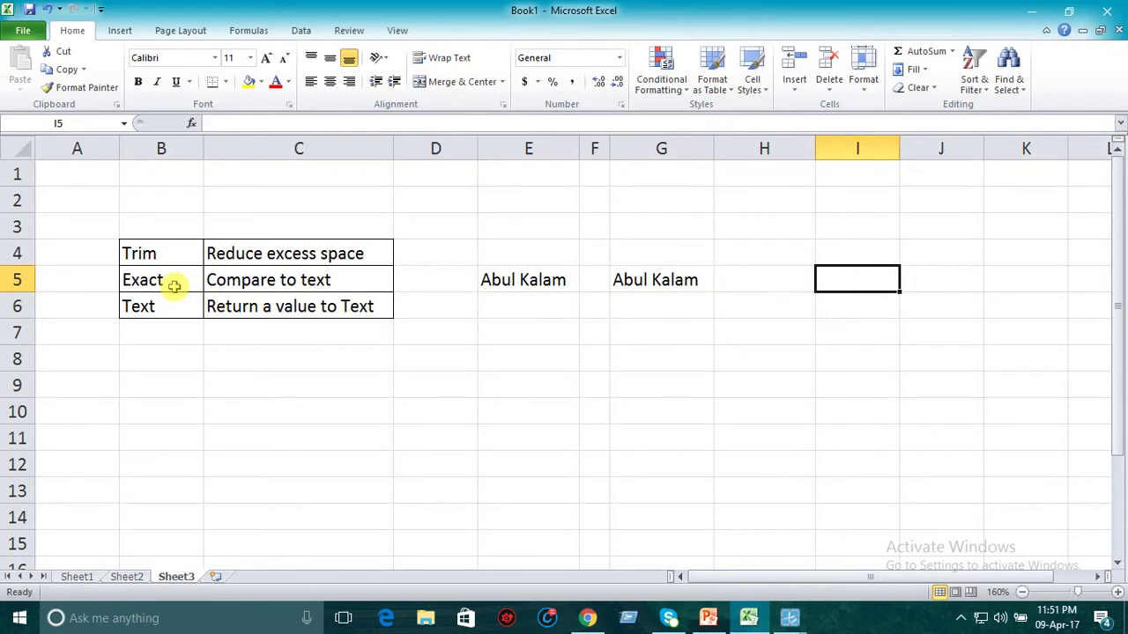
Step: Enter =EXACT(E5,G5) in I5, returning TRUE for the matching names
type("=ex")
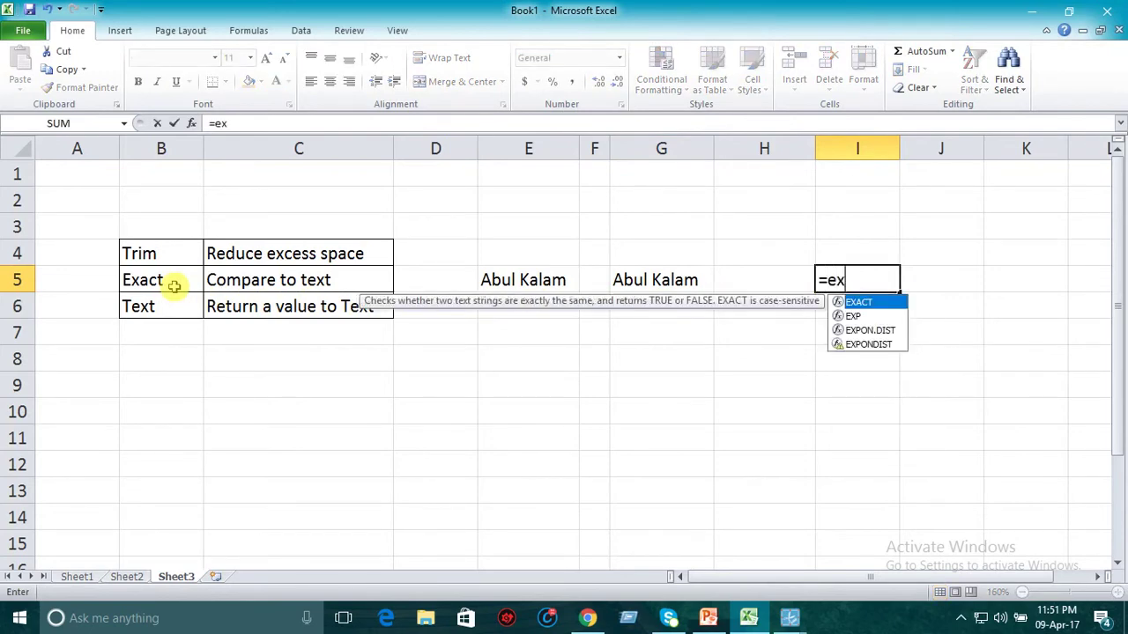
type("a")
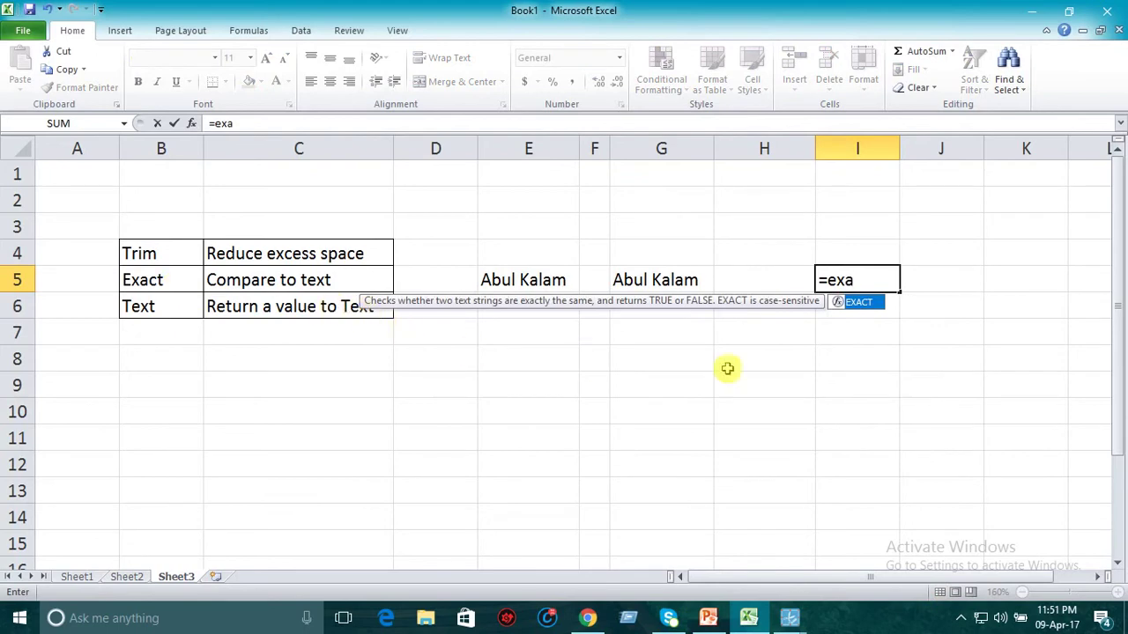
double_click(859, 304)
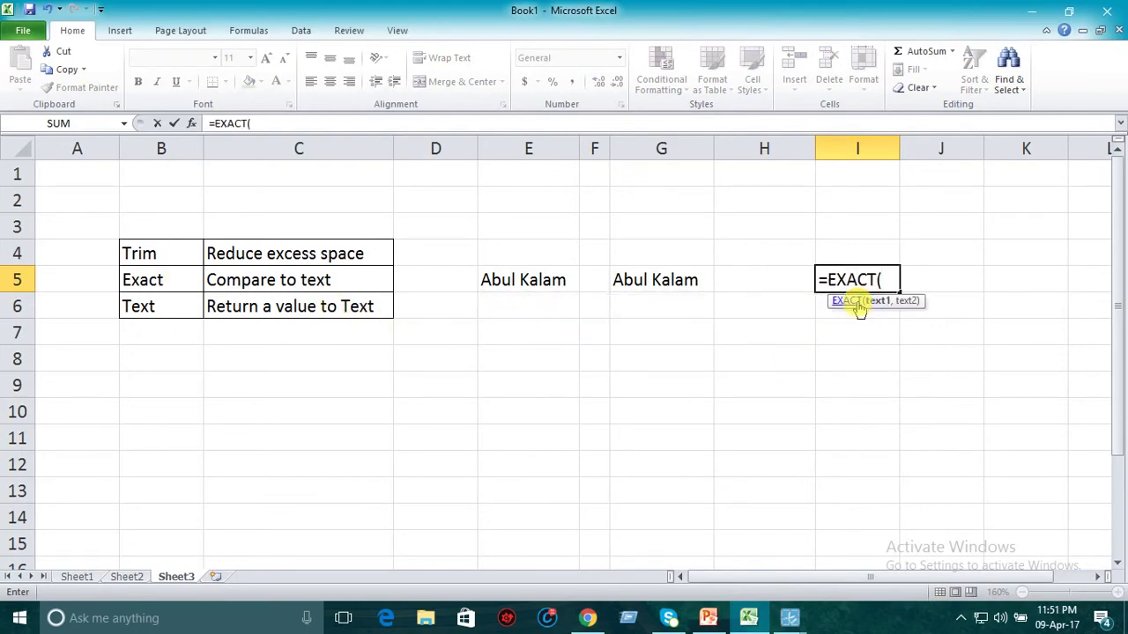
left_click(522, 273)
type(",")
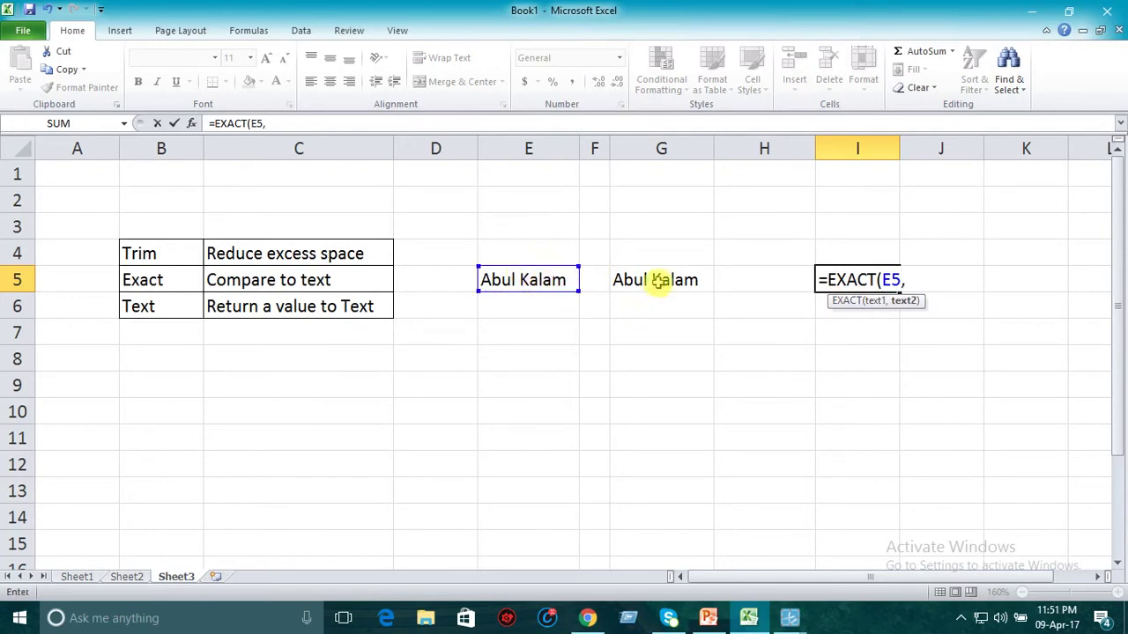
left_click(657, 279)
type(")")
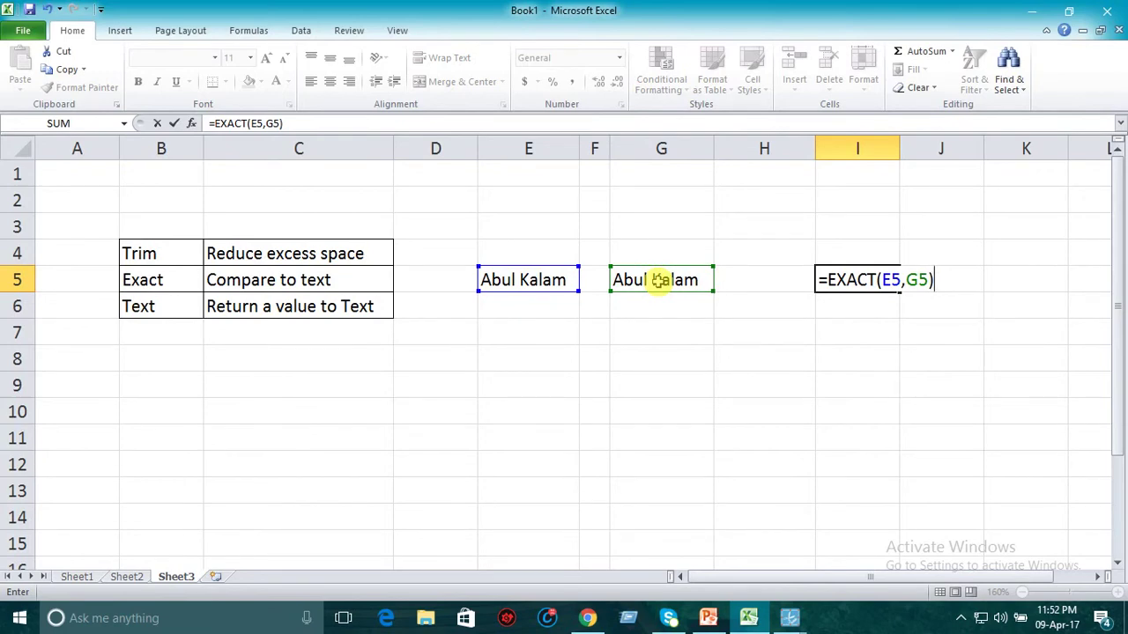
key("Return")
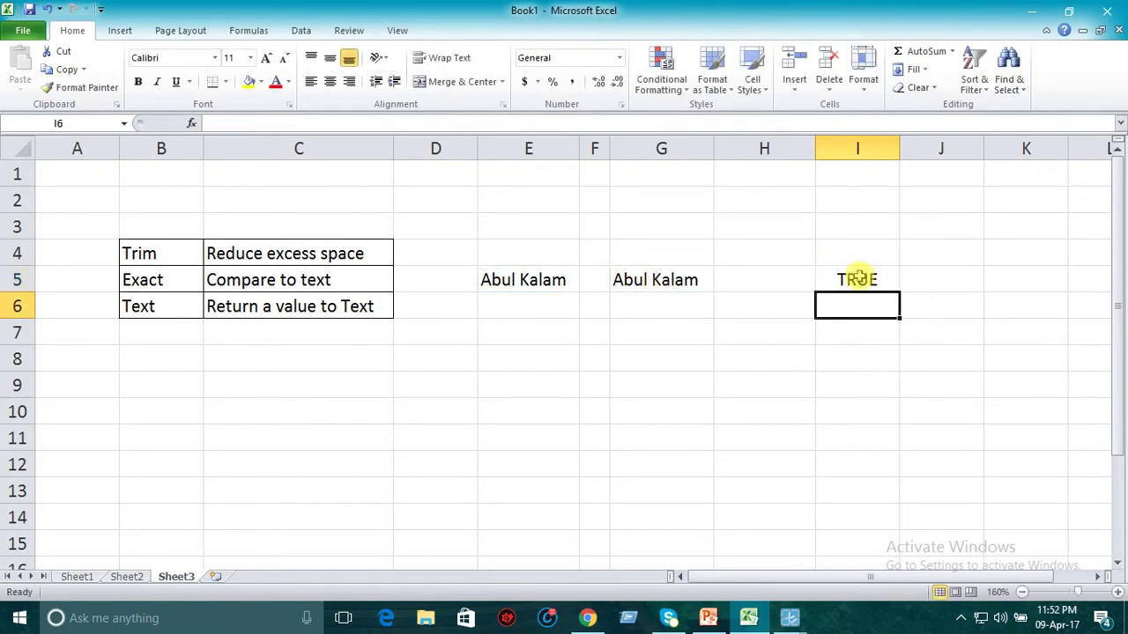
Step: Try adding an extra space to the G5 name, then undo it
left_click(529, 279)
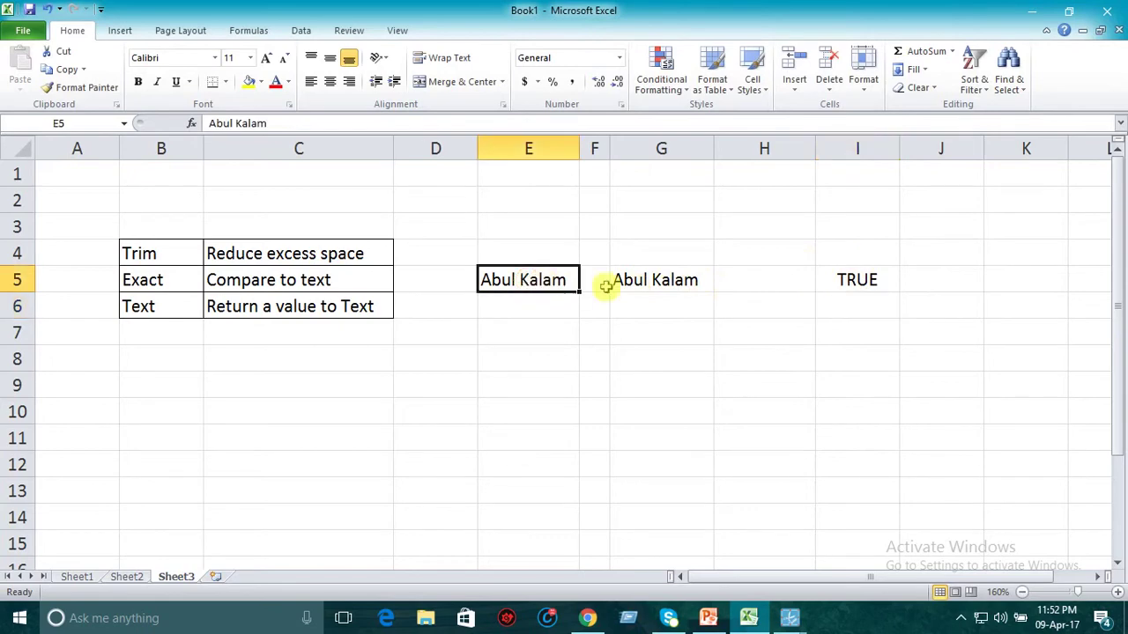
left_click(650, 282)
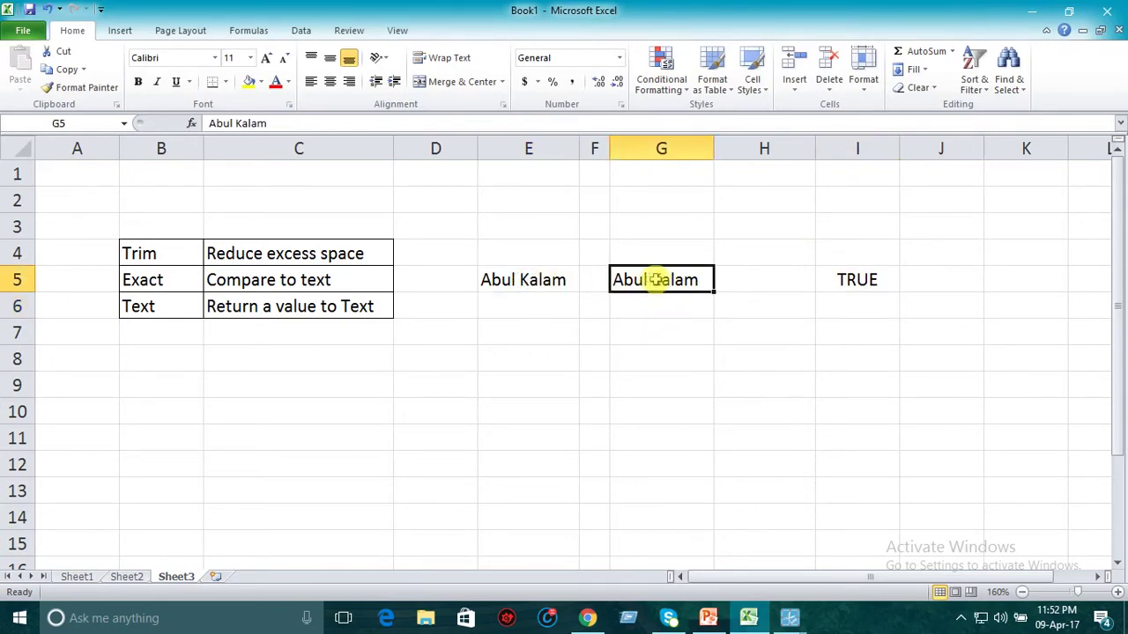
double_click(653, 280)
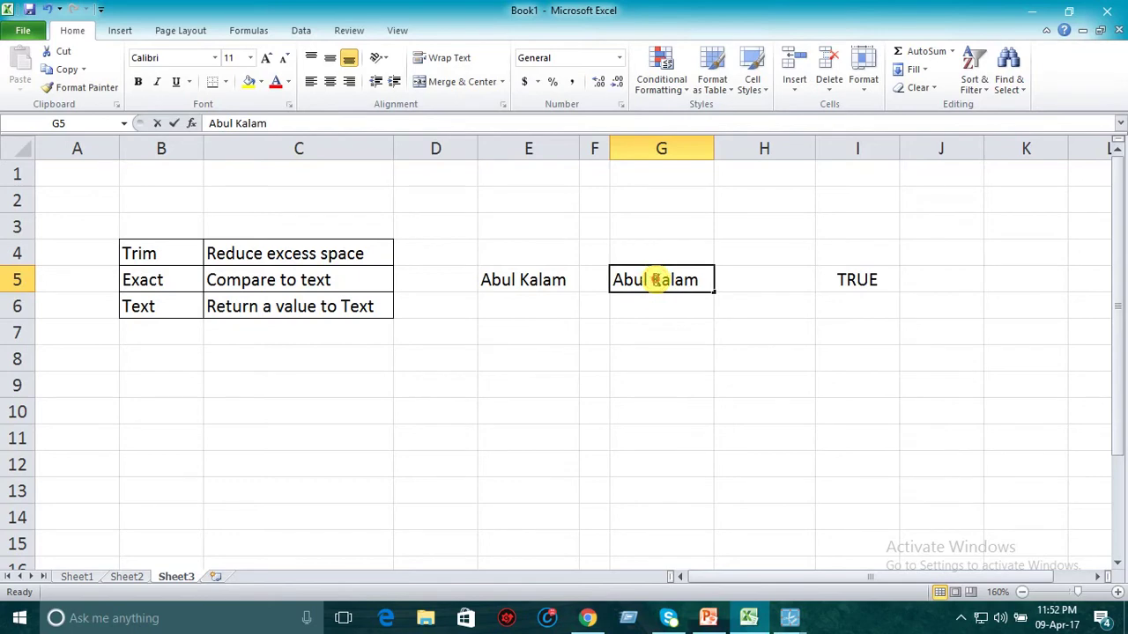
left_click(677, 342)
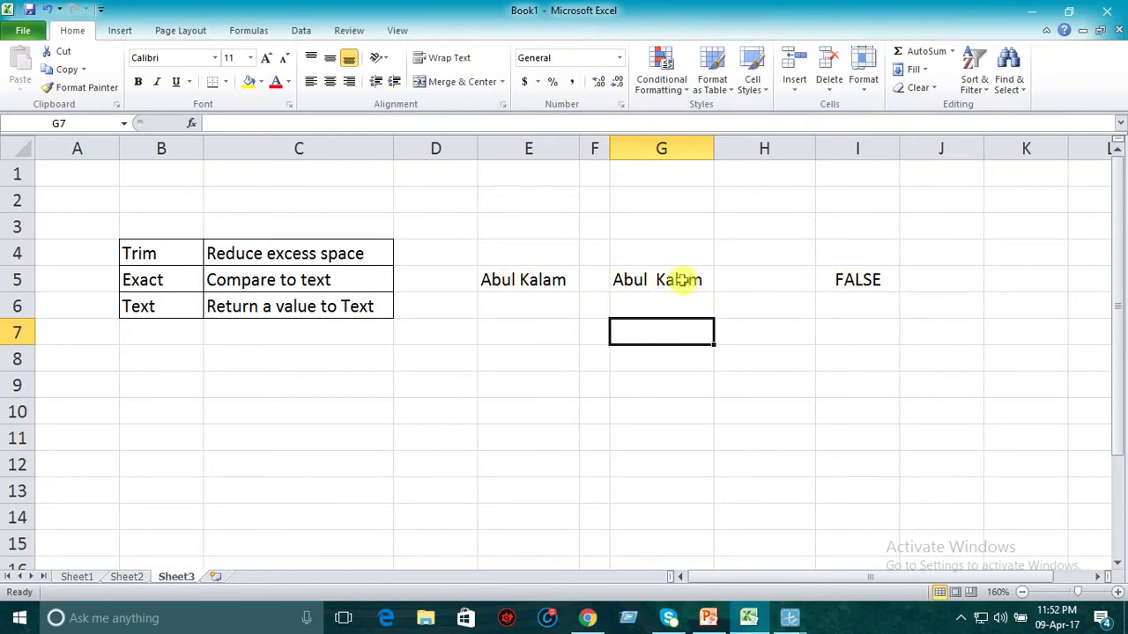
key("ctrl+z")
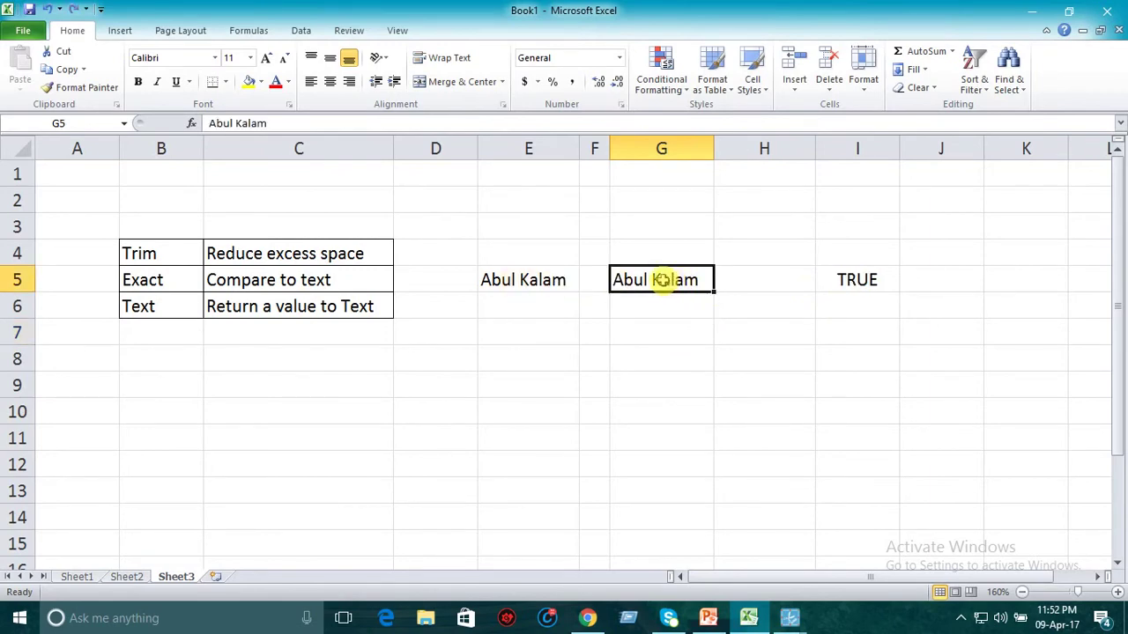
Step: Change the surname's capital K to lowercase k in G5
double_click(662, 279)
double_click(662, 280)
left_click_drag(661, 279, 653, 279)
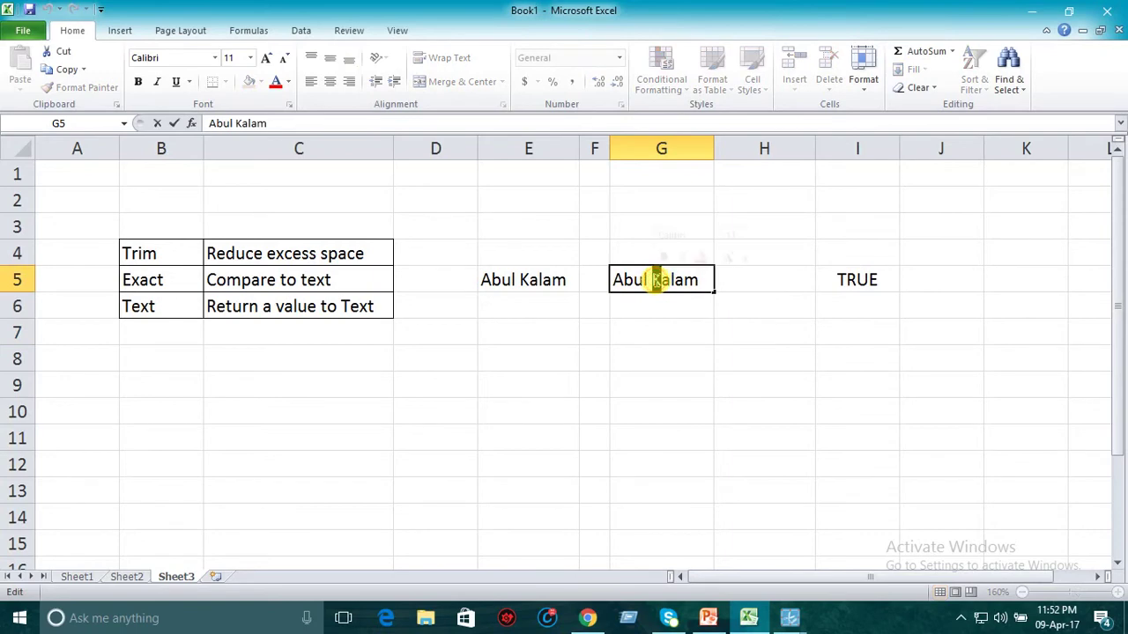
type("k")
left_click(688, 332)
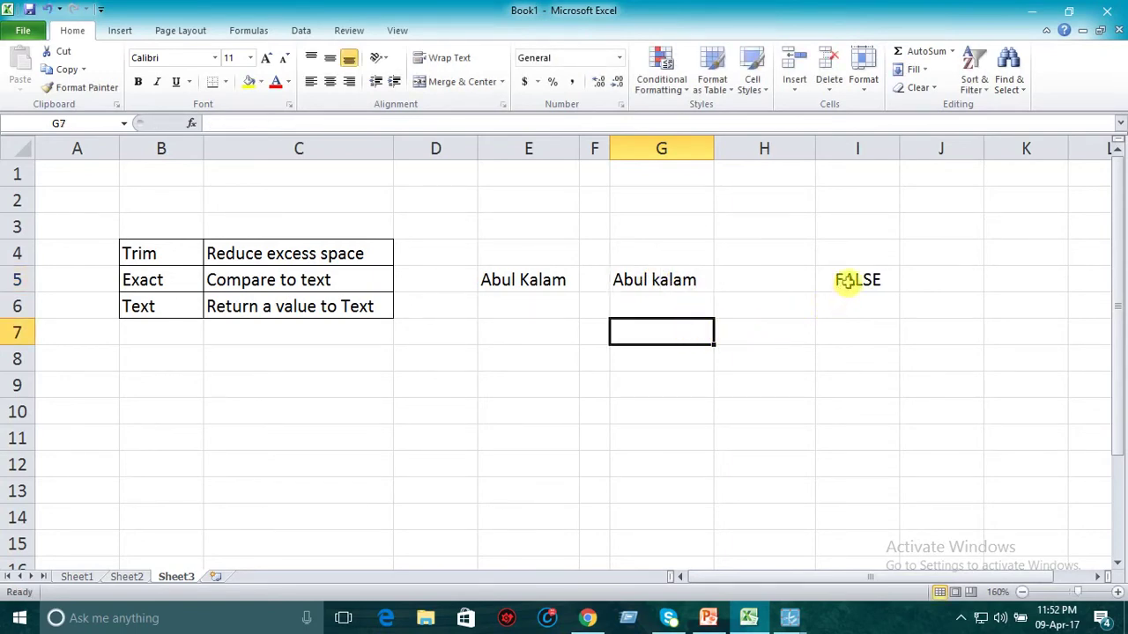
Step: Compare the E5 and G5 names against the EXACT result in I5, now FALSE
left_click(536, 278)
left_click(663, 278)
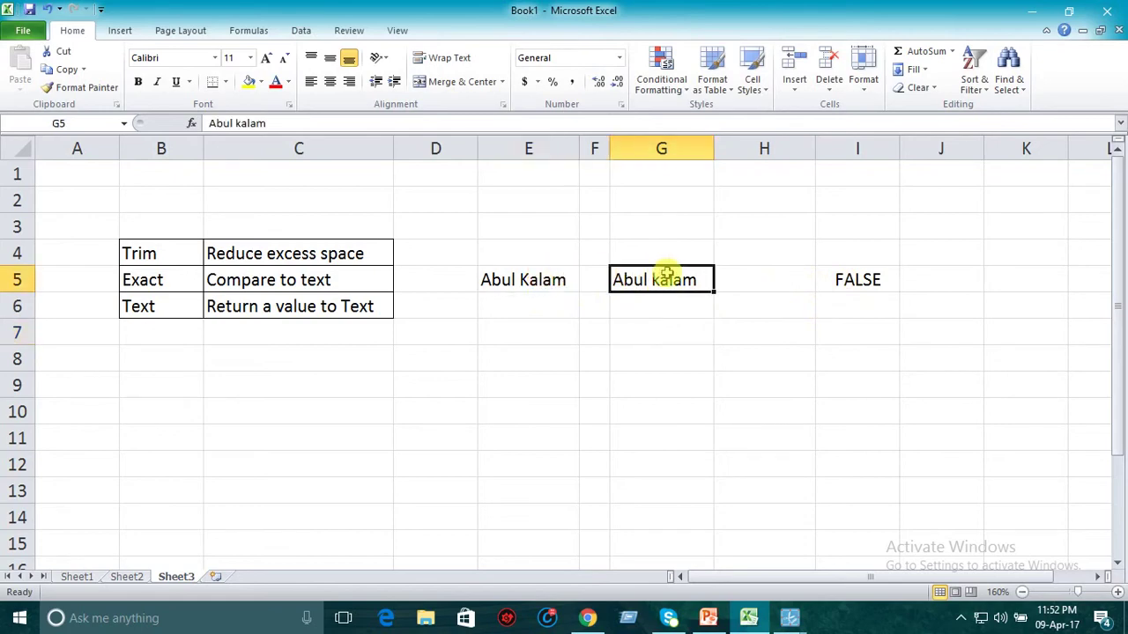
left_click(864, 279)
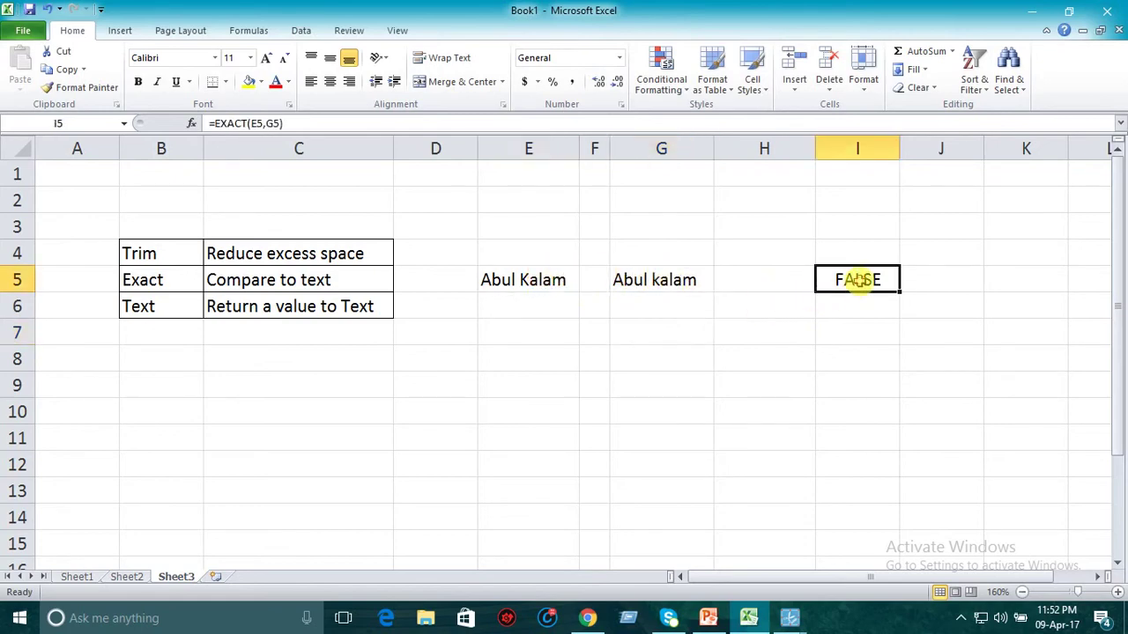
left_click(548, 282)
left_click(664, 279)
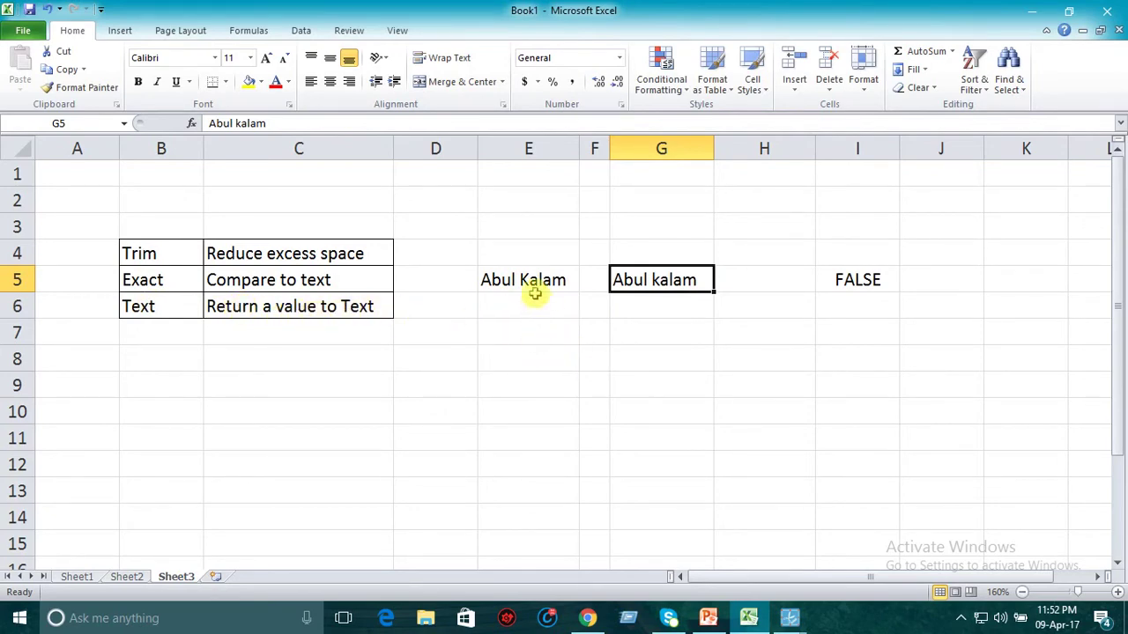
Step: Select E5:I5 and delete both names and the EXACT result
left_click_drag(528, 280, 832, 280)
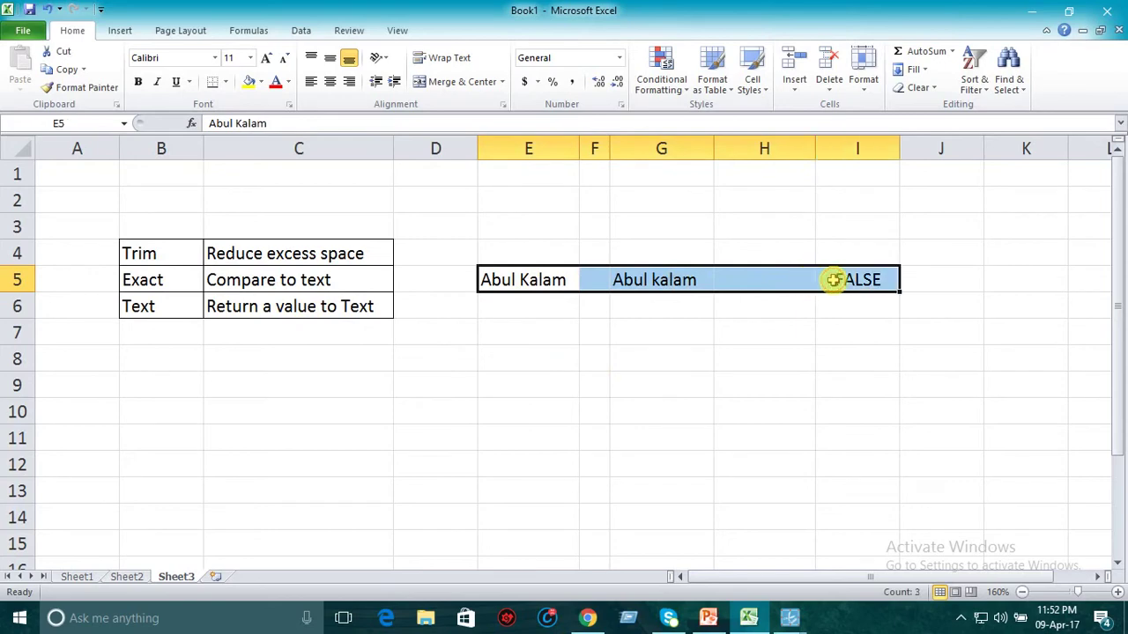
key("Delete")
Step: Enter the date 09-04-2017 in E6 and widen column F
left_click(169, 304)
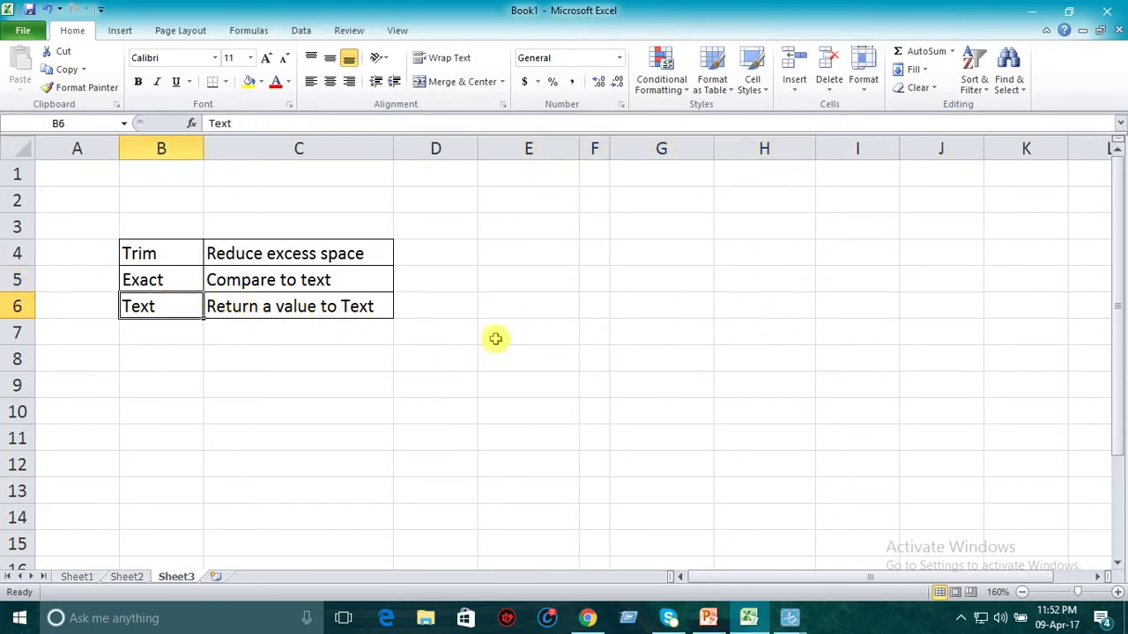
left_click(541, 309)
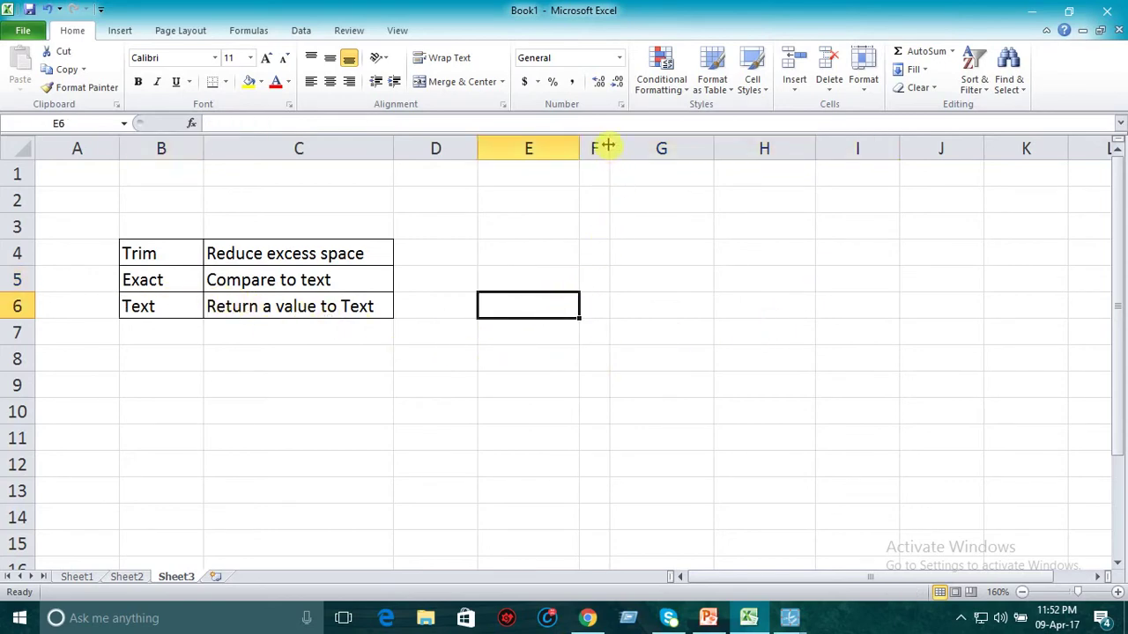
left_click_drag(608, 145, 650, 148)
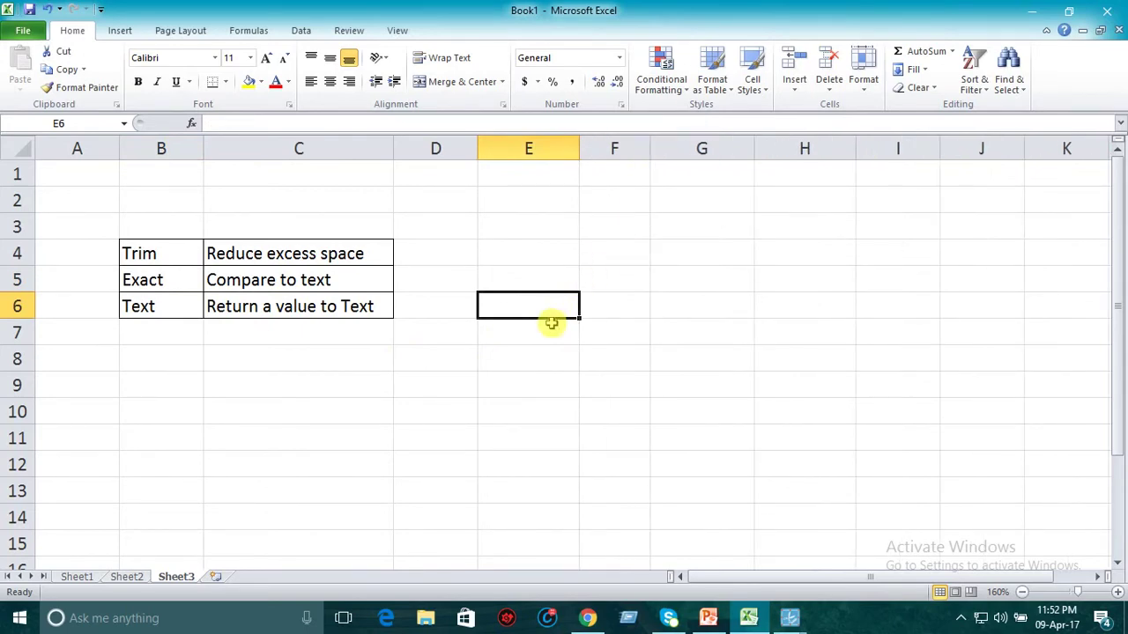
type("09-")
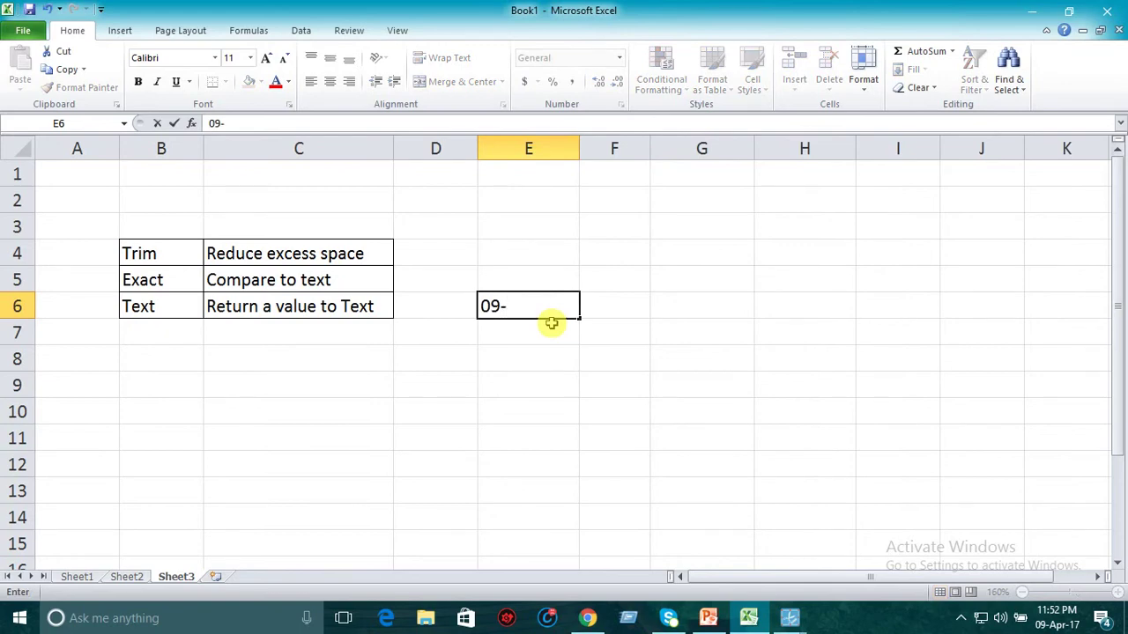
type("04-2017")
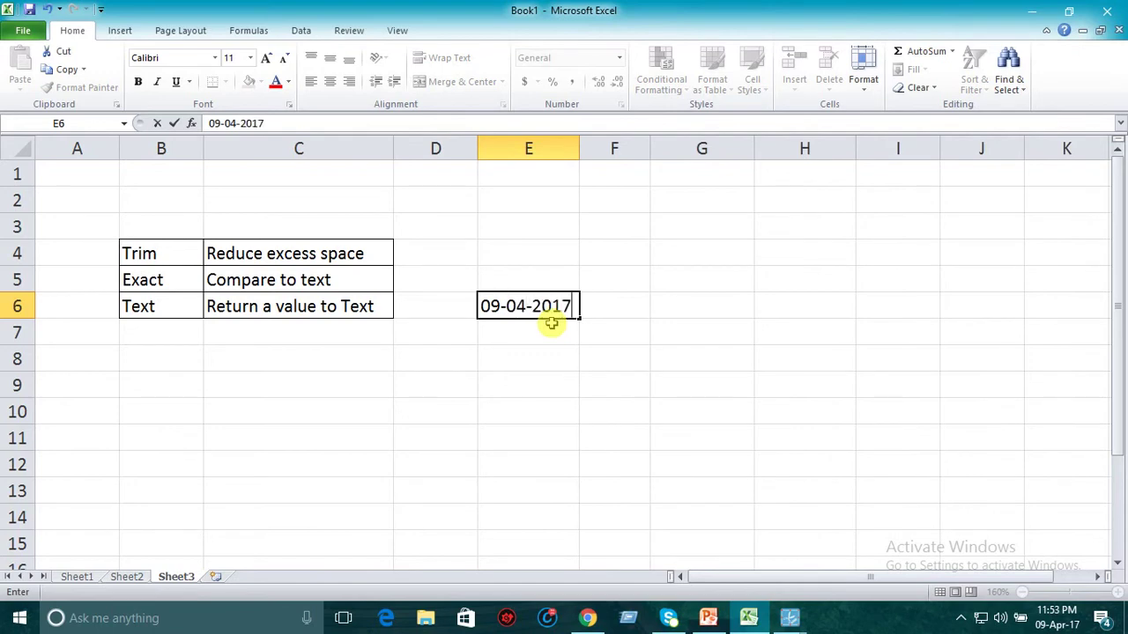
key("Return")
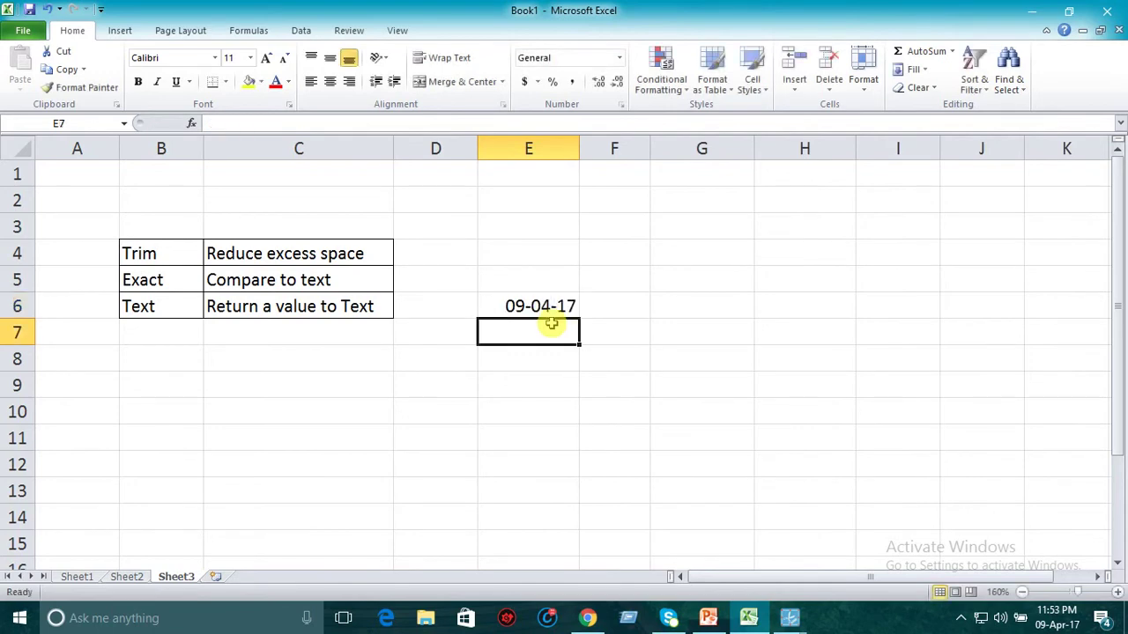
Step: Check the date in E6, shown as 09-04-17, and widen column F further
left_click(537, 310)
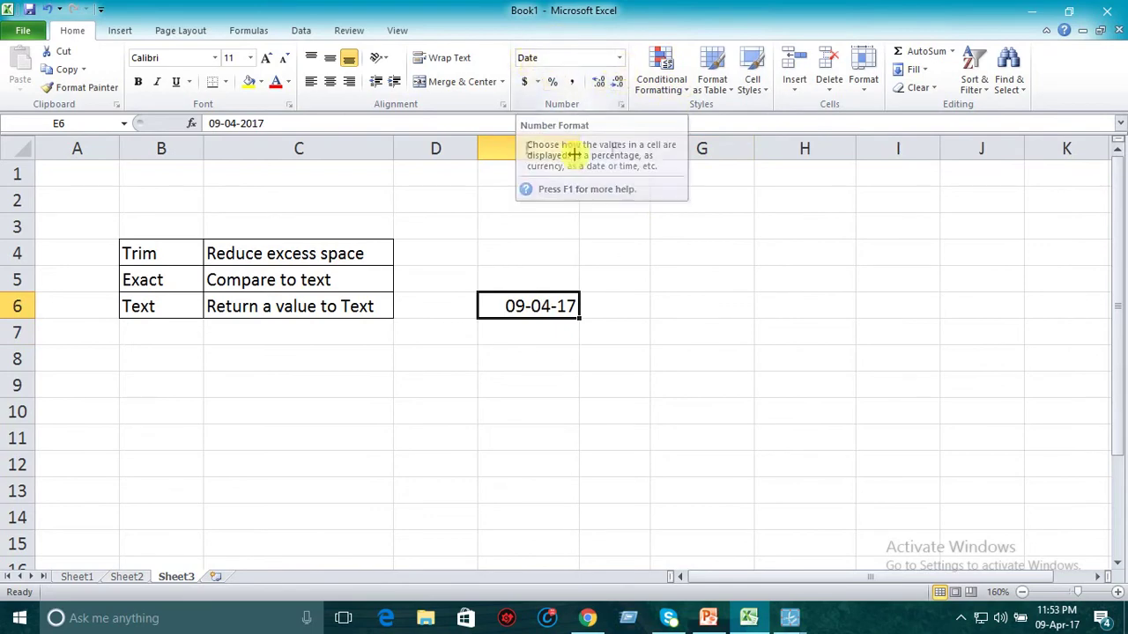
left_click_drag(650, 151, 667, 154)
left_click(702, 307)
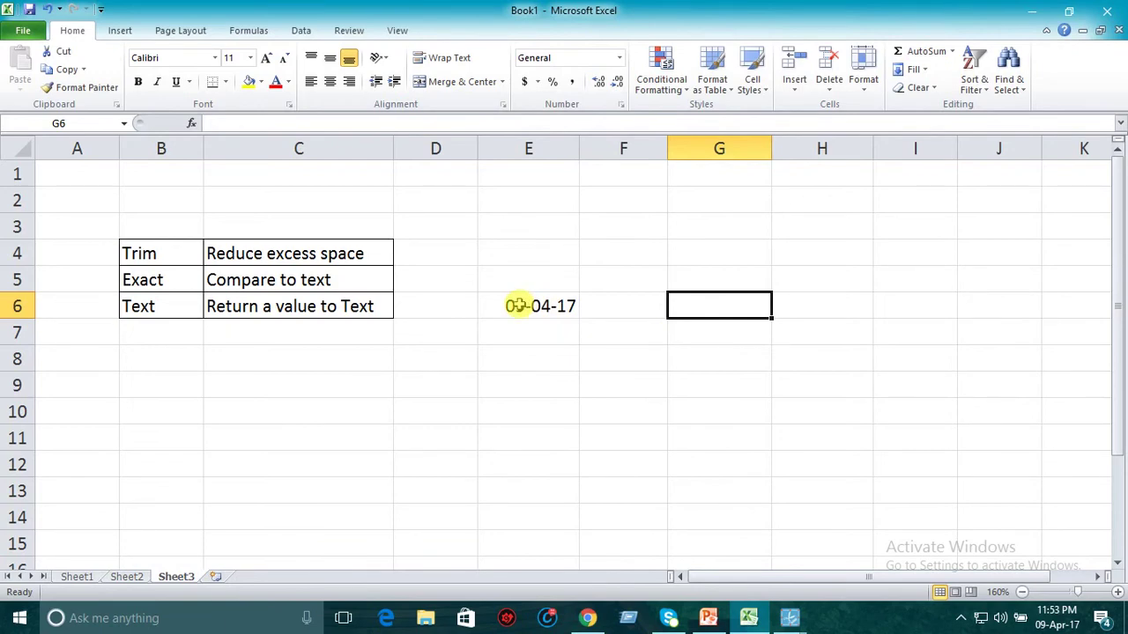
Step: Enter =TEXT(E6,"dddd") in G6 so it returns the weekday Sunday
type("=")
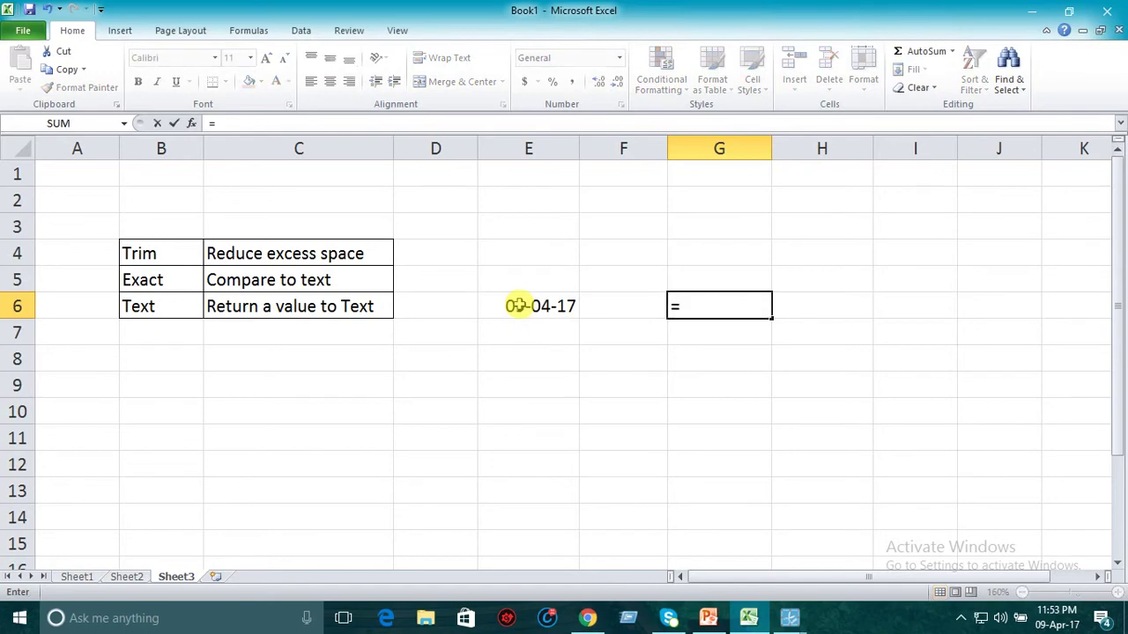
type("Tex")
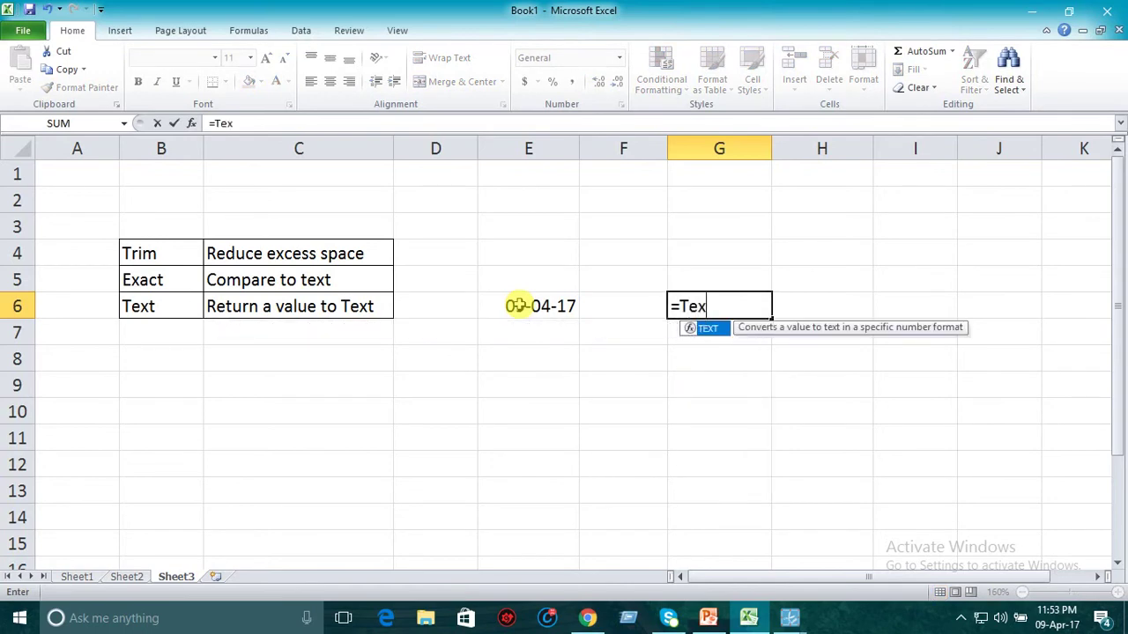
type("t(")
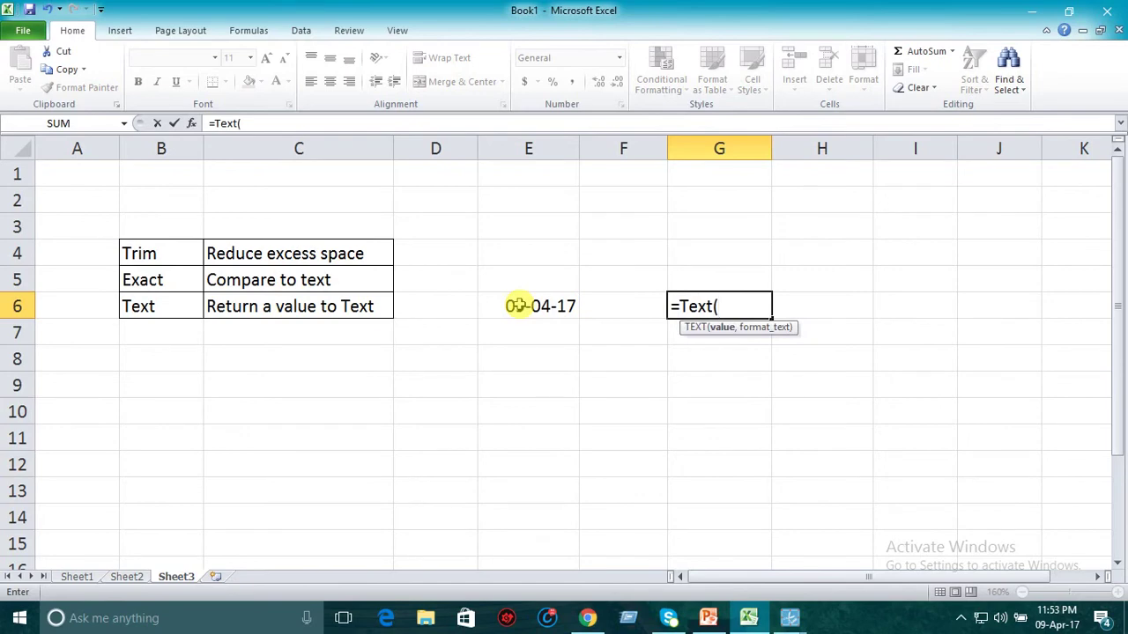
left_click(539, 306)
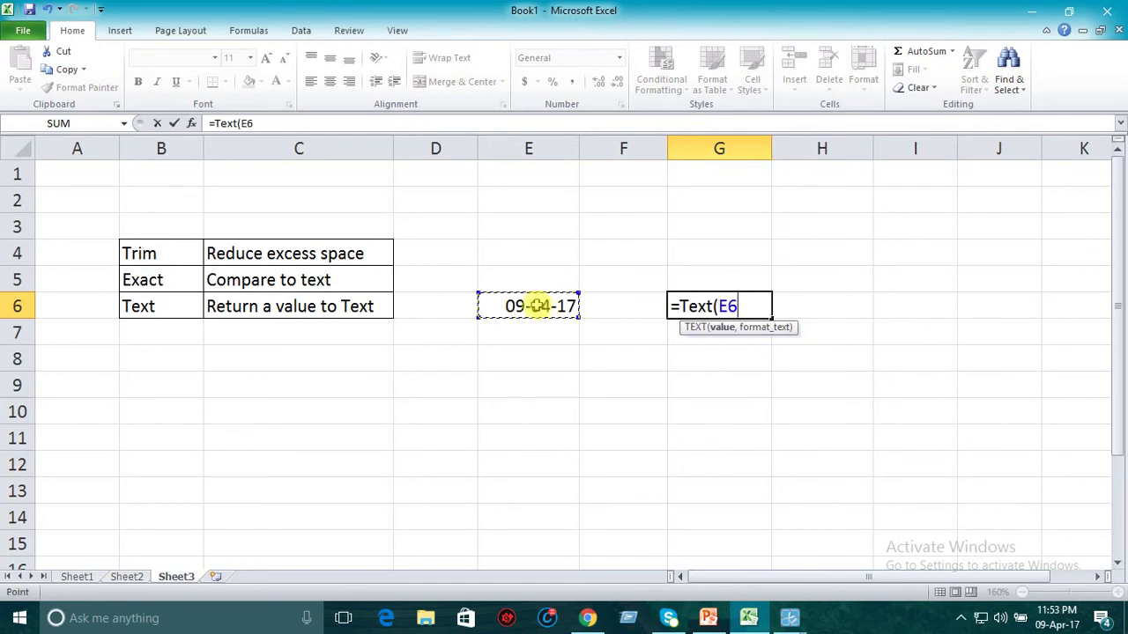
type(",")
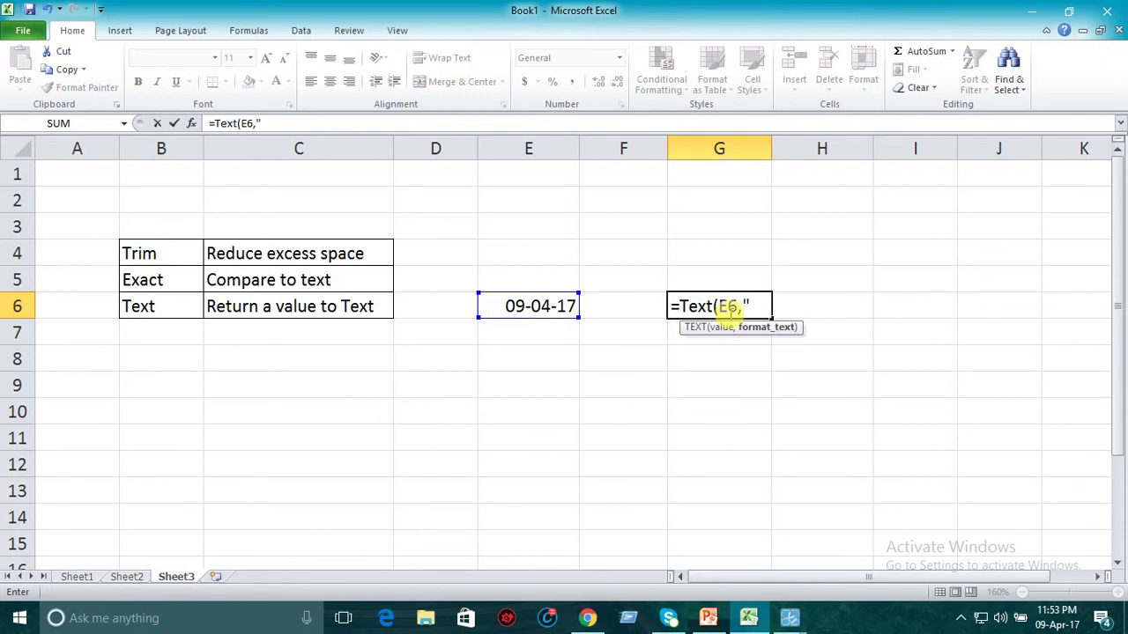
type("dd")
type("dd")
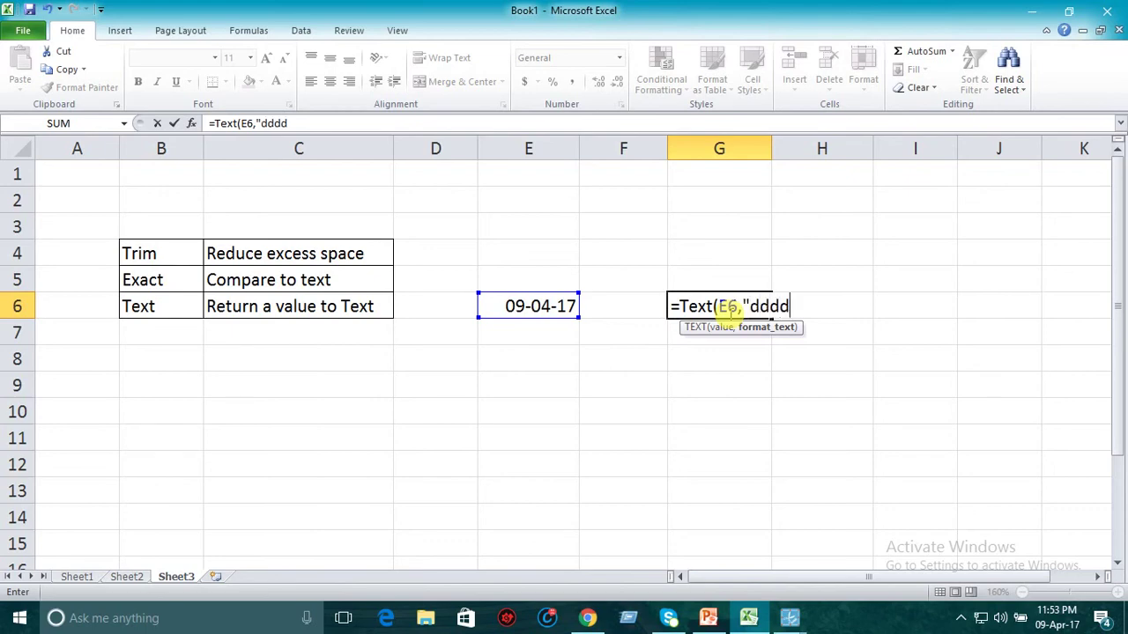
type("\"")
type(")")
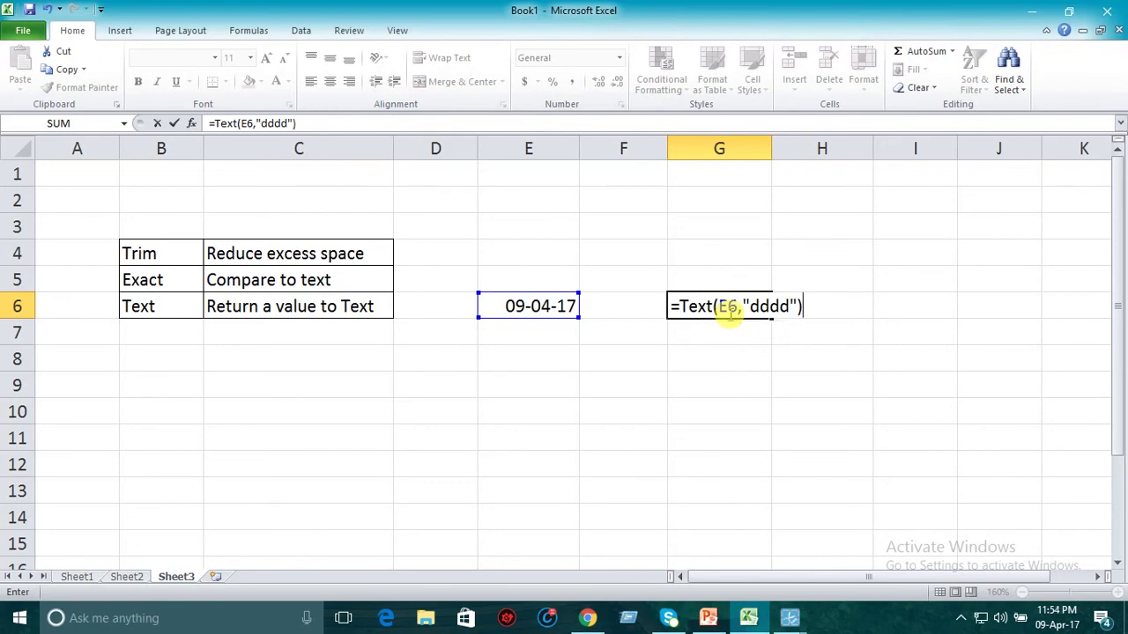
key("Return")
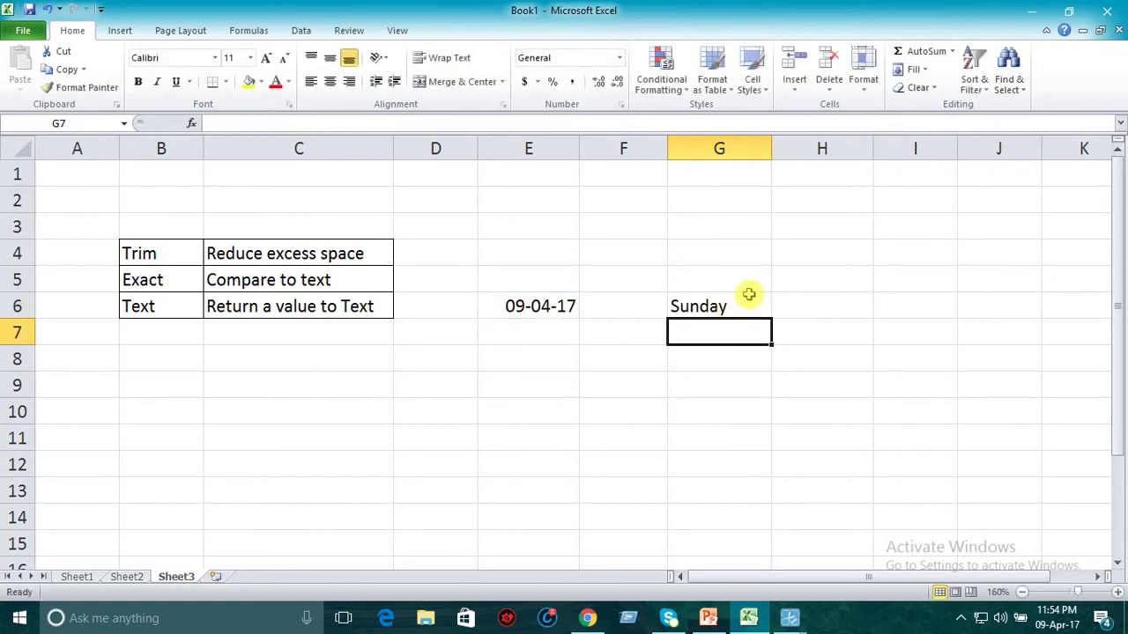
left_click(743, 301)
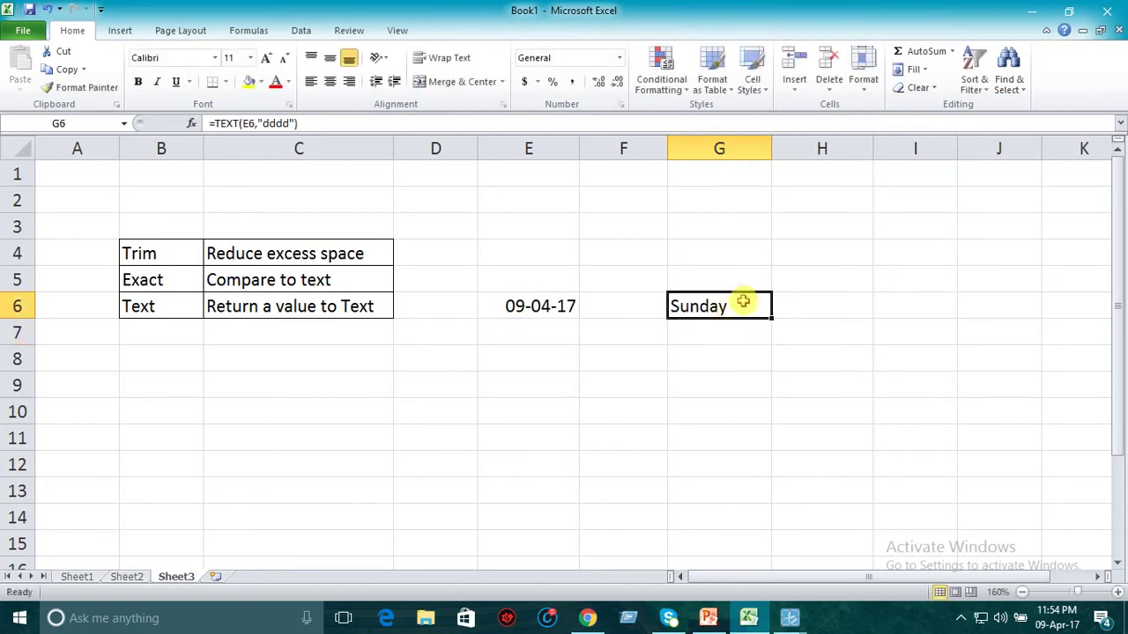
left_click(280, 124)
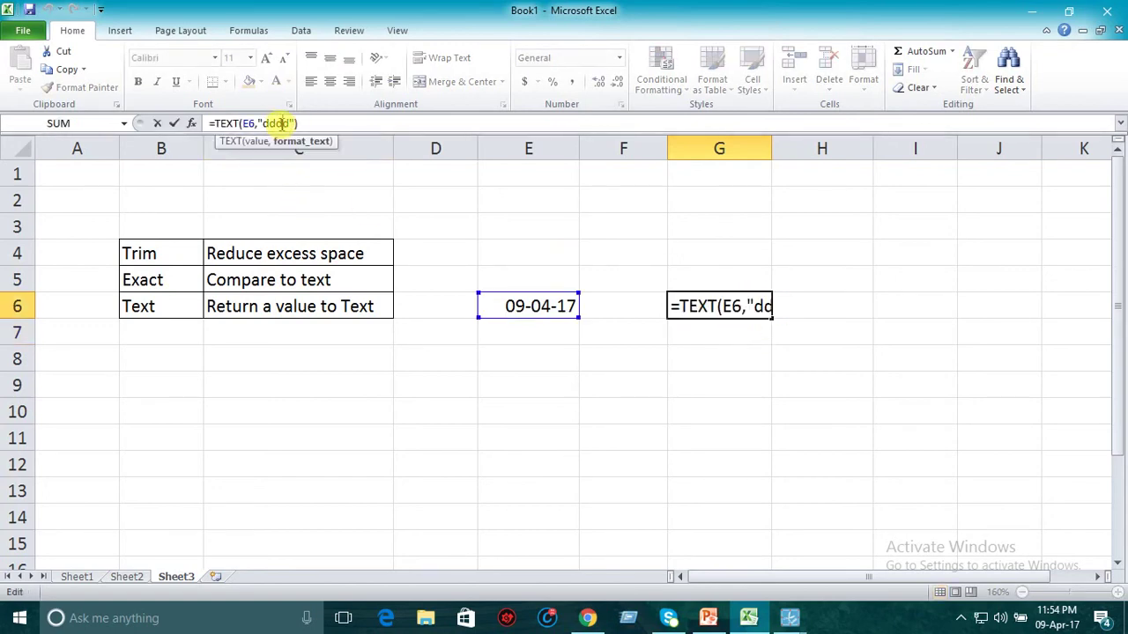
key("BackSpace")
key("Return")
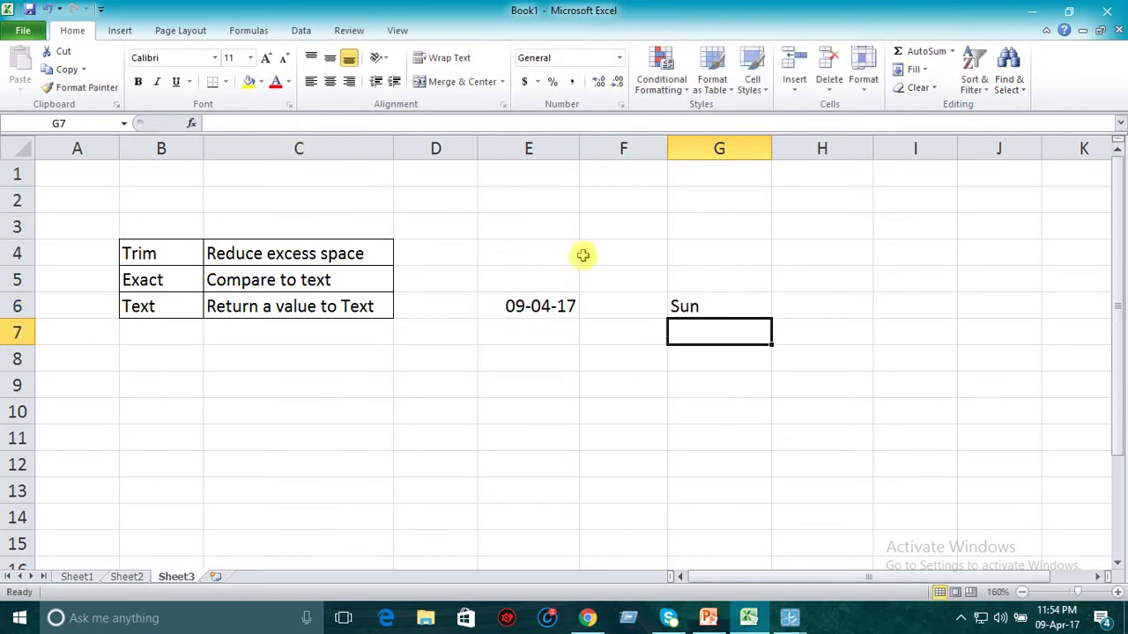
left_click(696, 308)
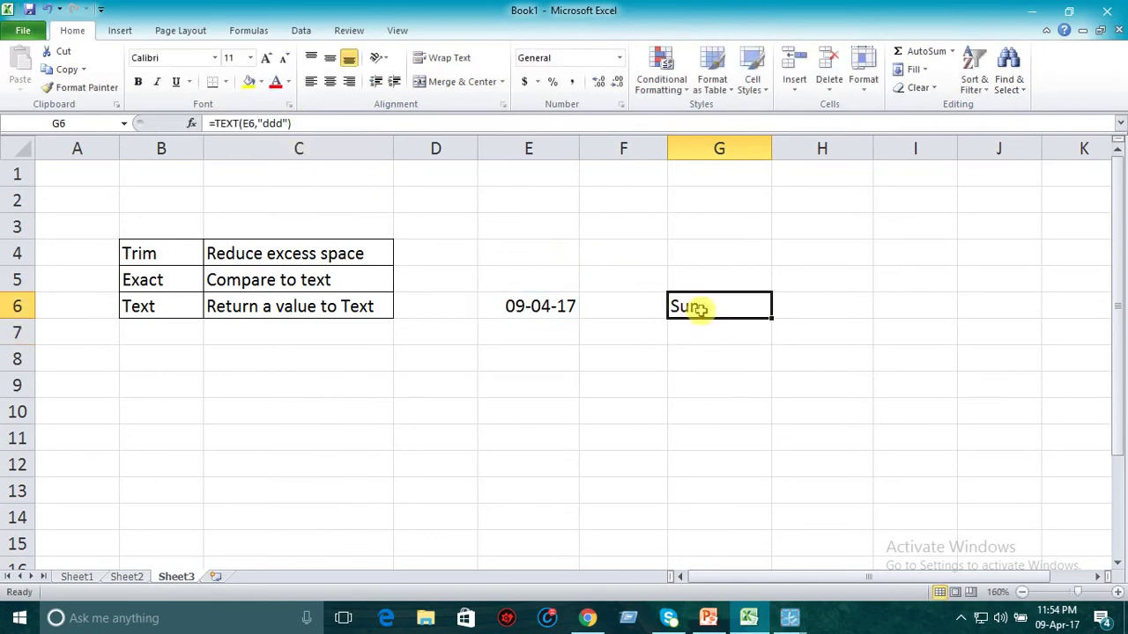
left_click(279, 122)
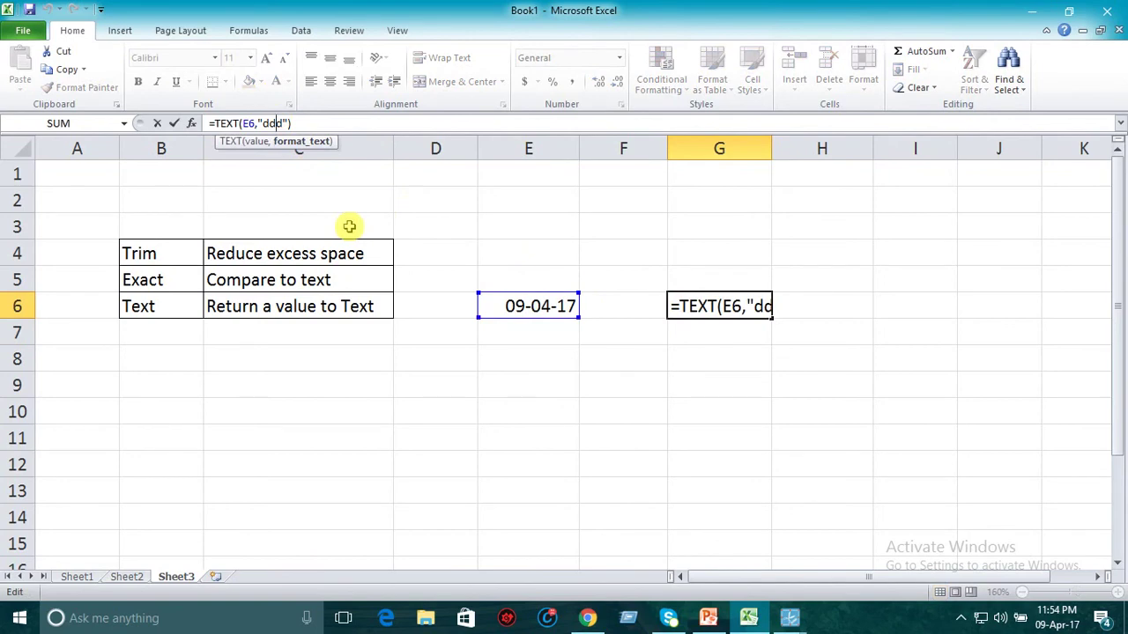
type("d")
key("Return")
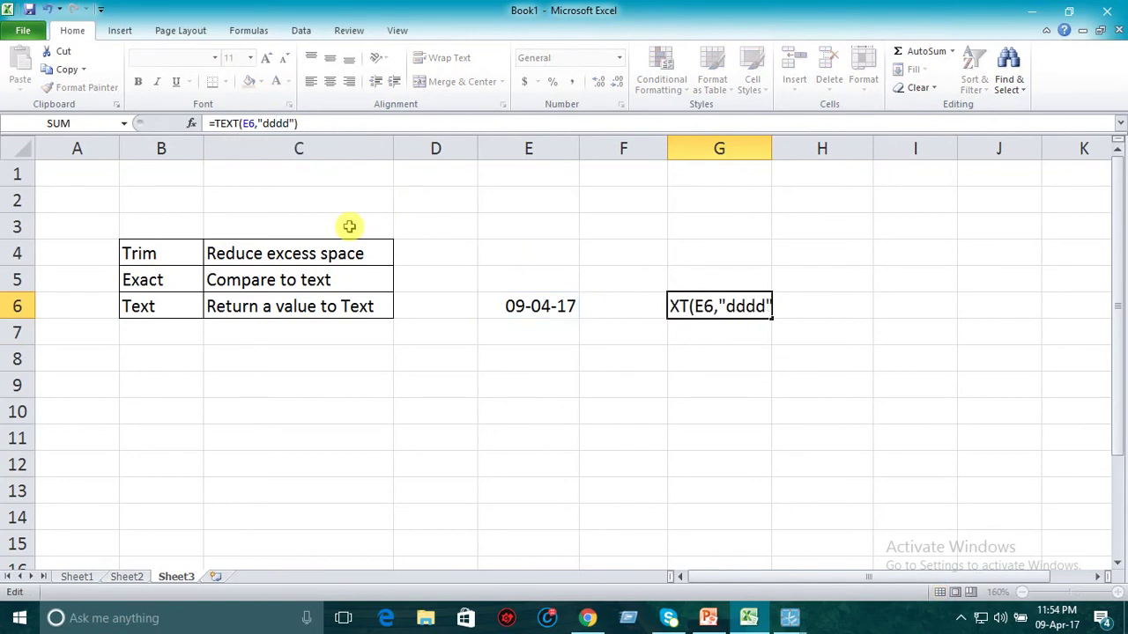
left_click(711, 307)
left_click(821, 301)
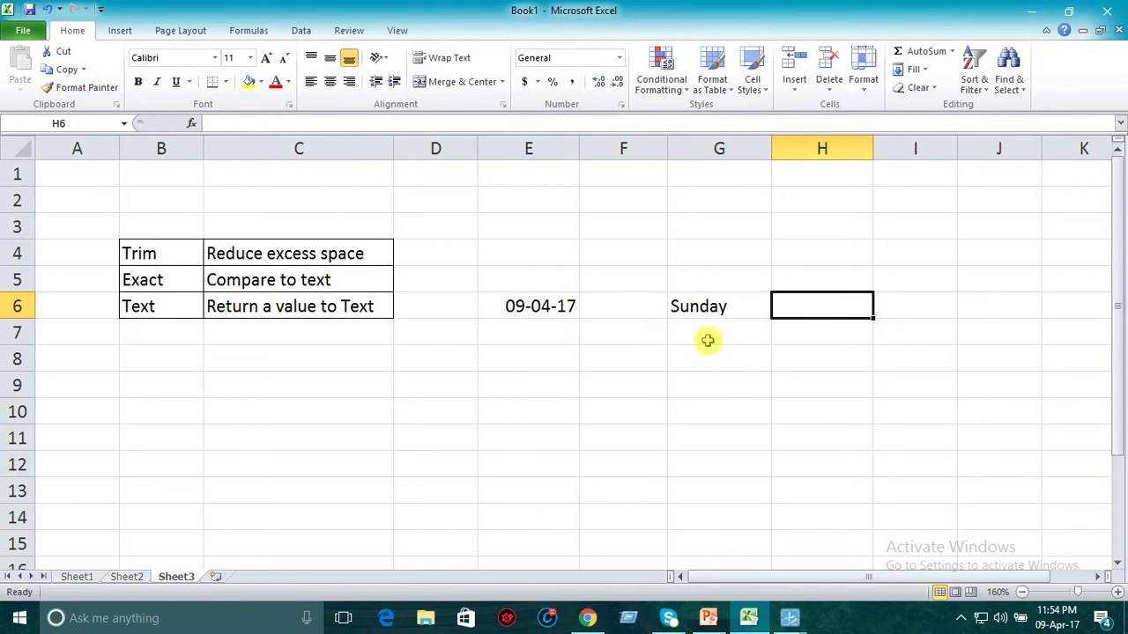
Step: Enter =TEXT(E6,"mmmm") in H6 so it returns the month April
type("=")
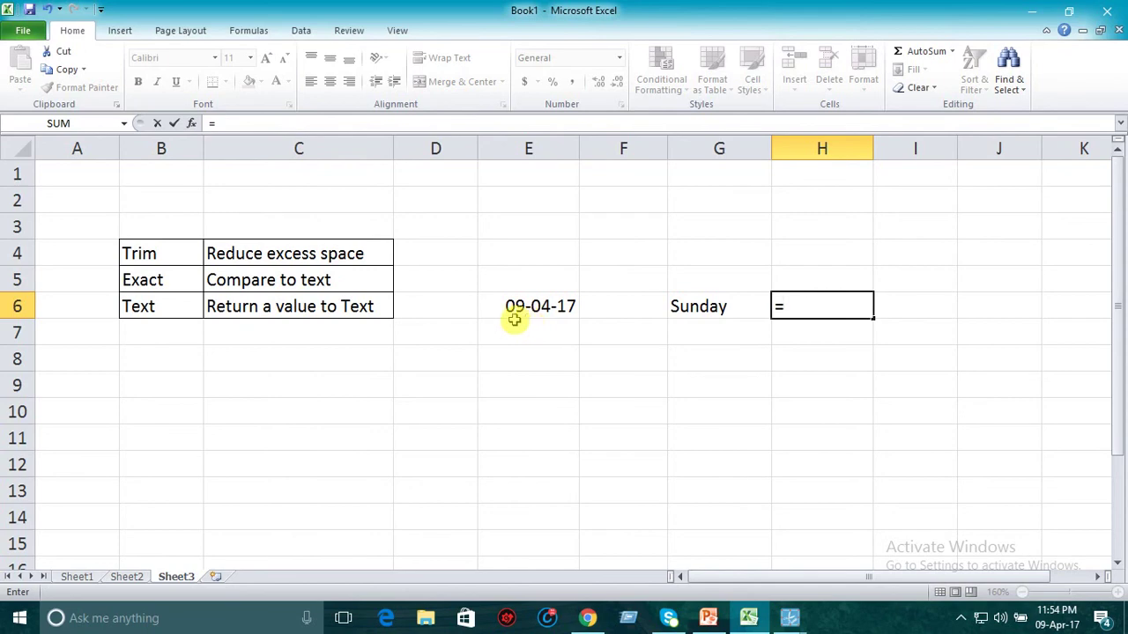
type("text")
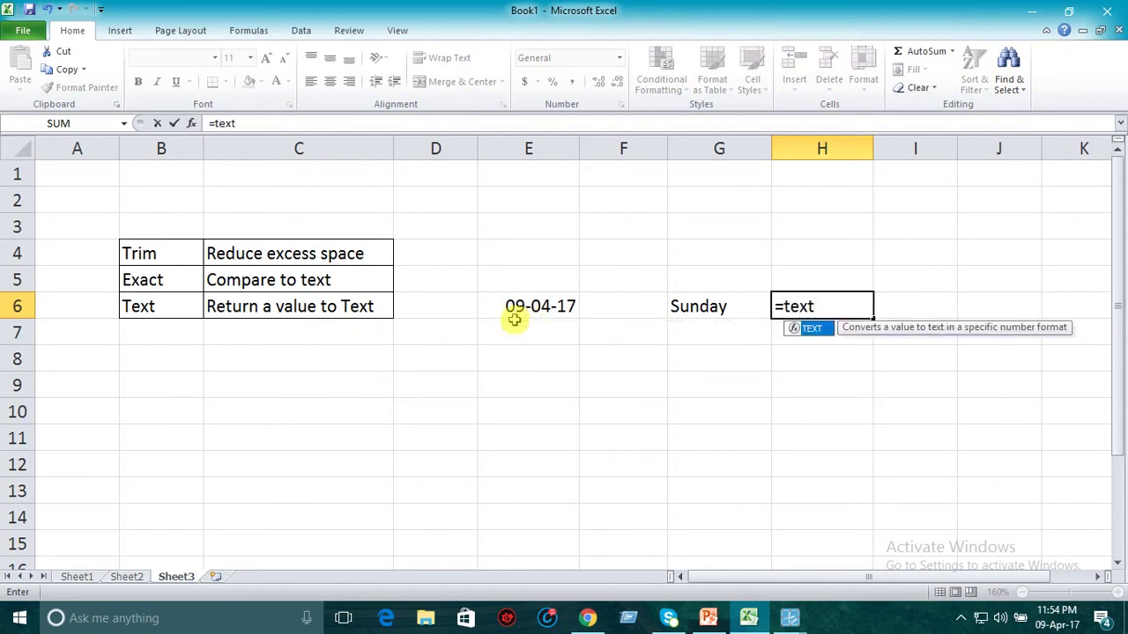
type("(")
left_click(553, 306)
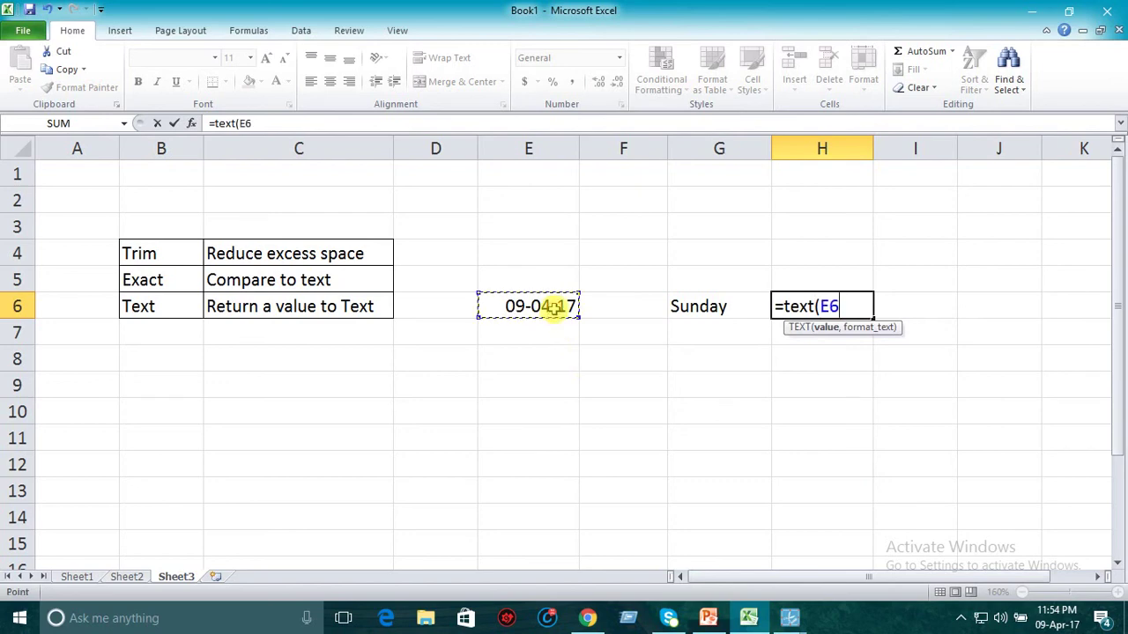
type(",")
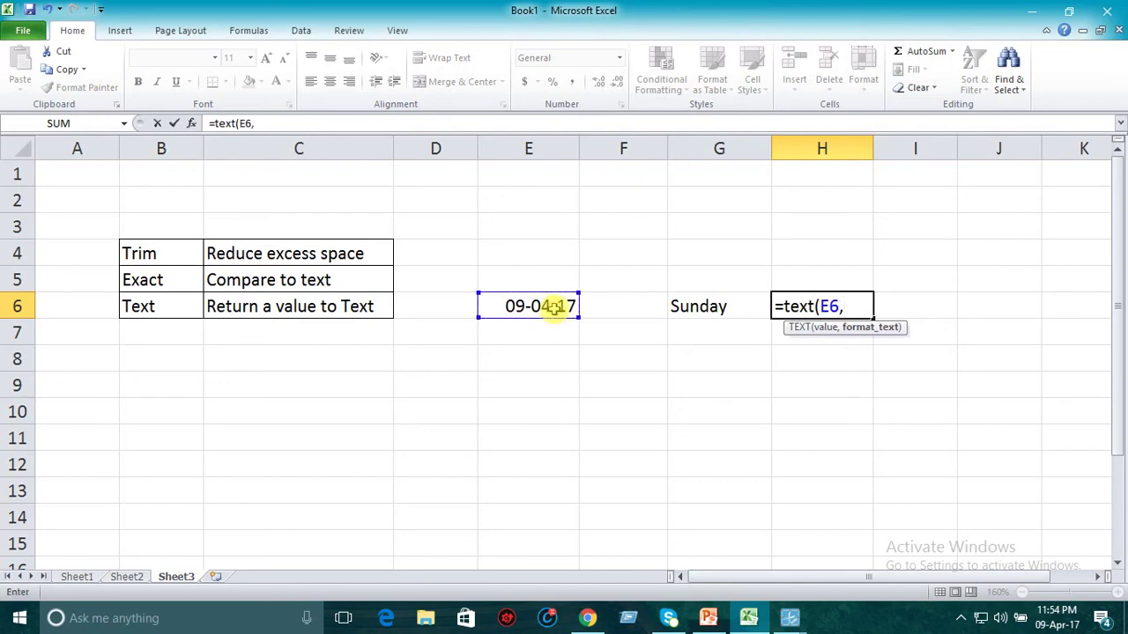
type("\"")
type("mmm")
type("m")
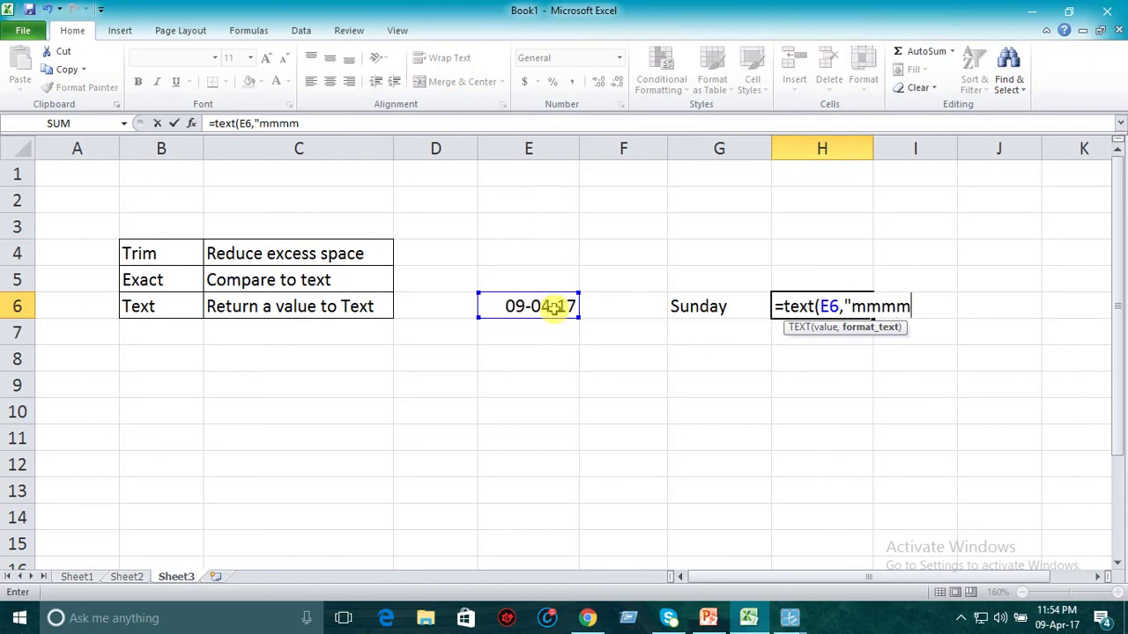
type("\")")
key("Return")
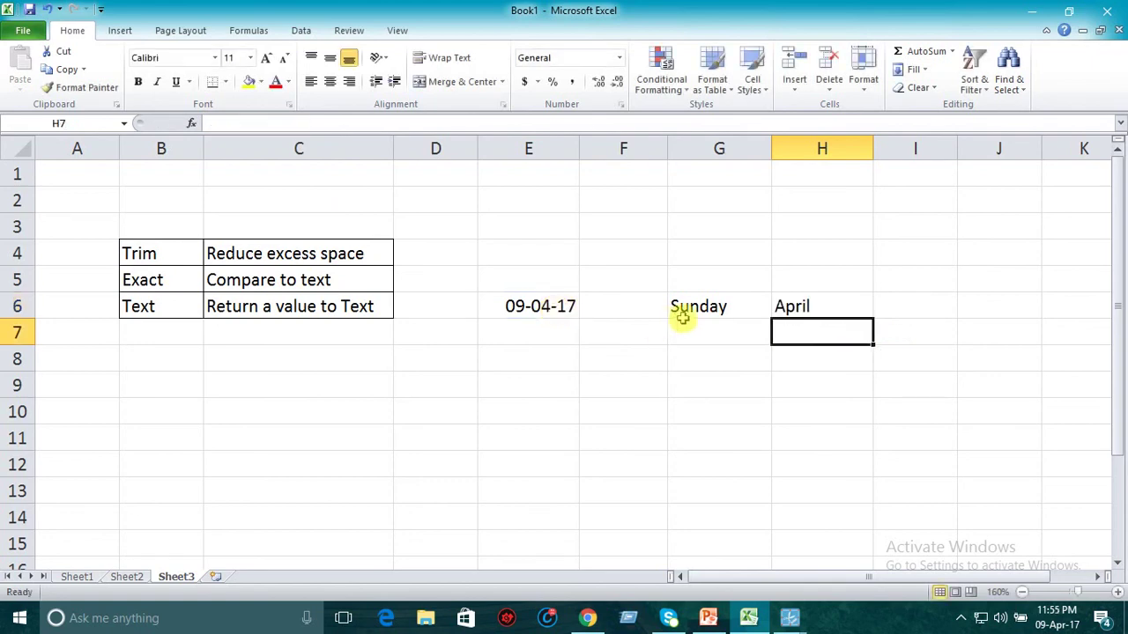
Step: Compare the date in E6 with the weekday and month formulas in G6 and H6
left_click(809, 308)
left_click(541, 304)
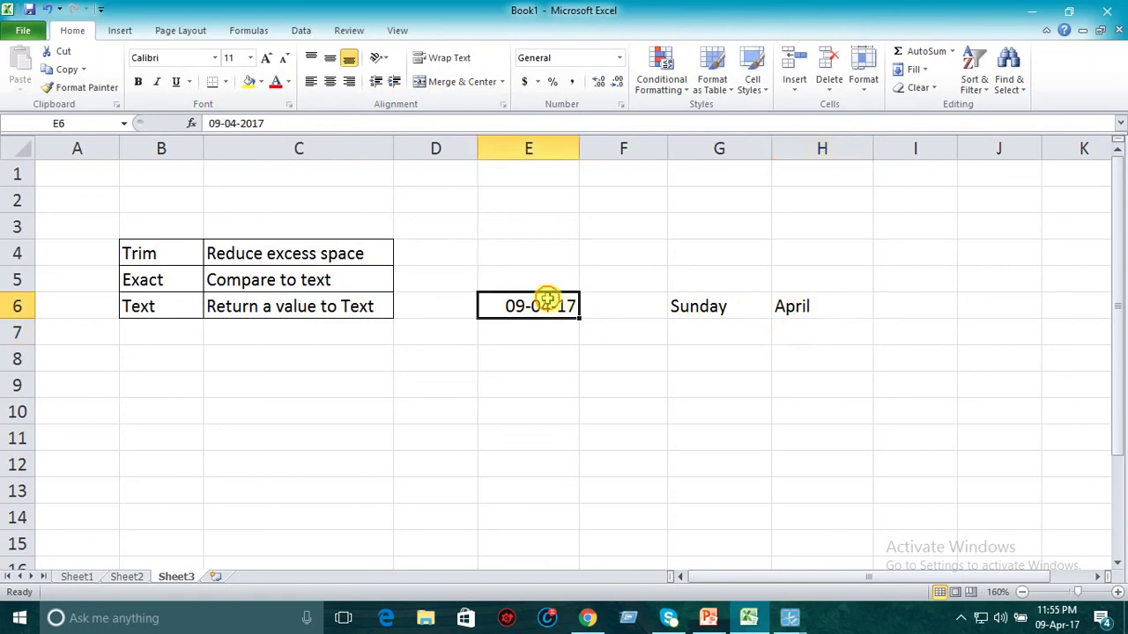
left_click(805, 307)
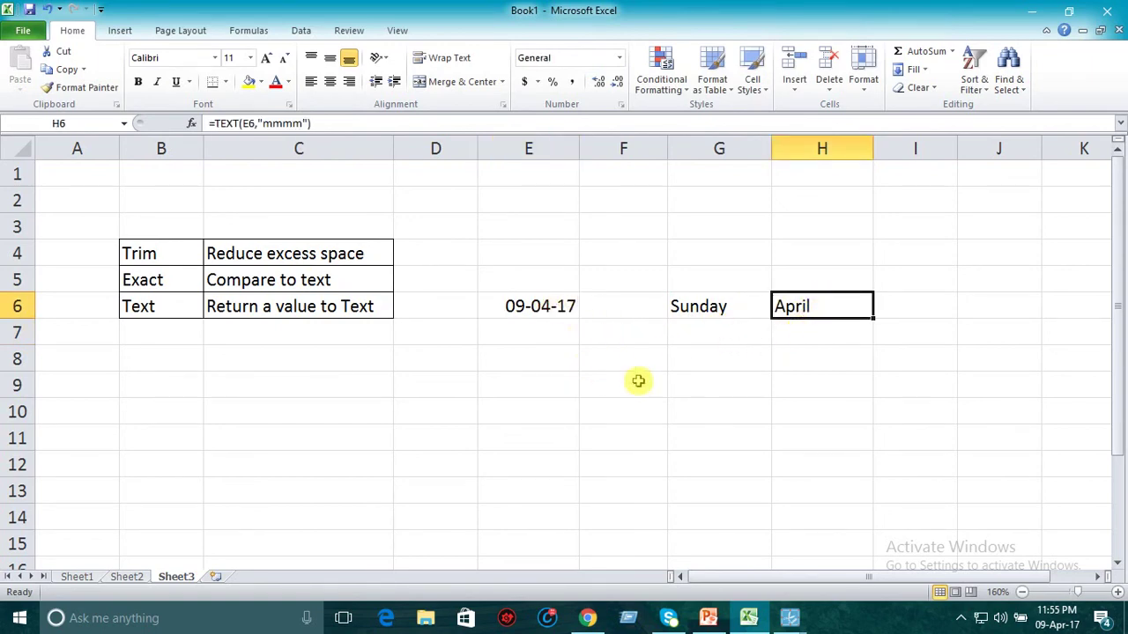
left_click(701, 307)
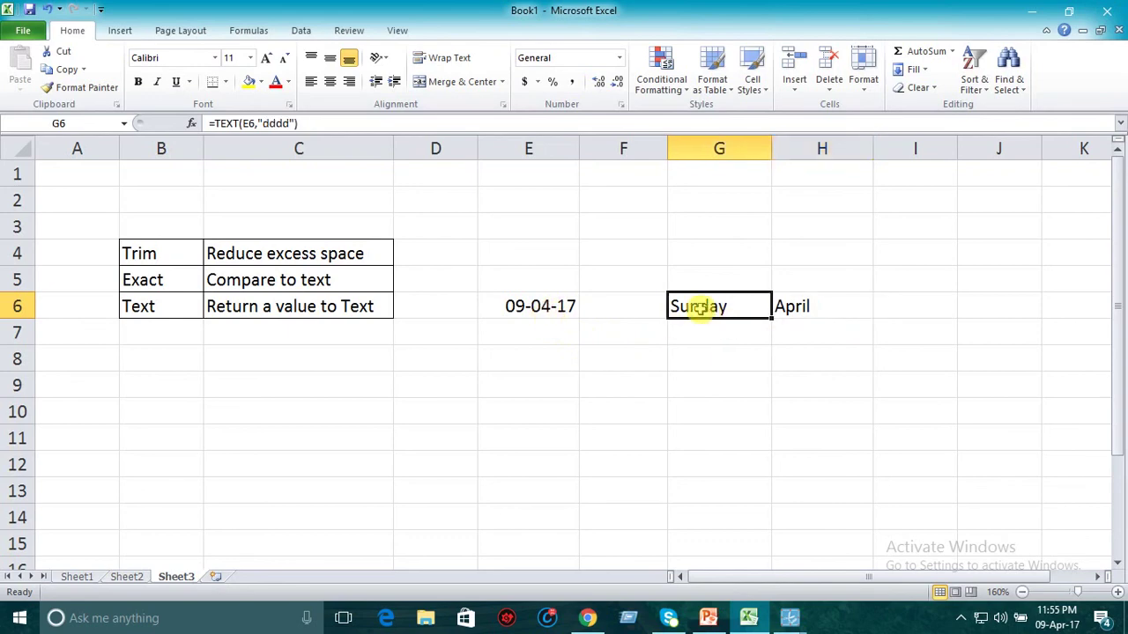
left_click(801, 307)
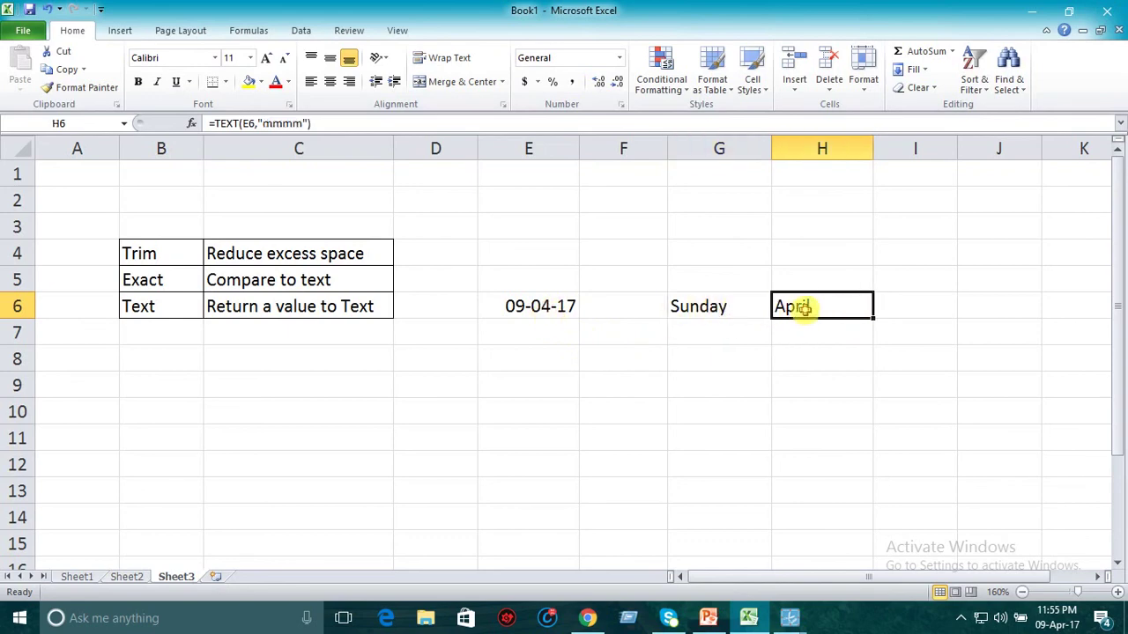
left_click(700, 304)
left_click(811, 307)
left_click(704, 307)
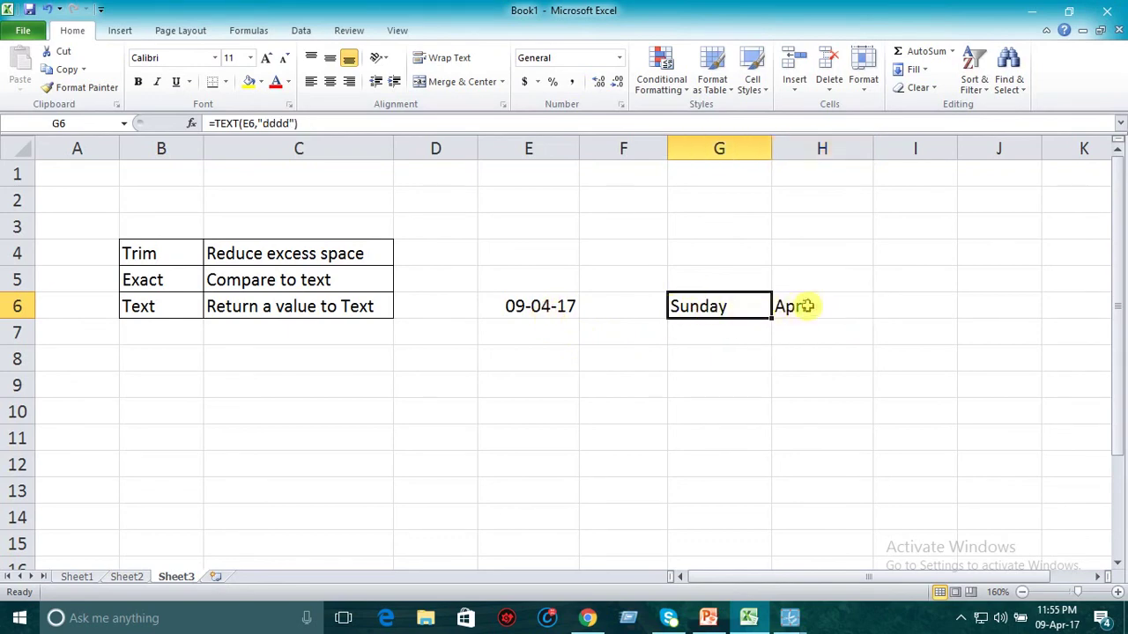
Step: Clear the Sunday and April results from G6:H6
left_click(823, 307)
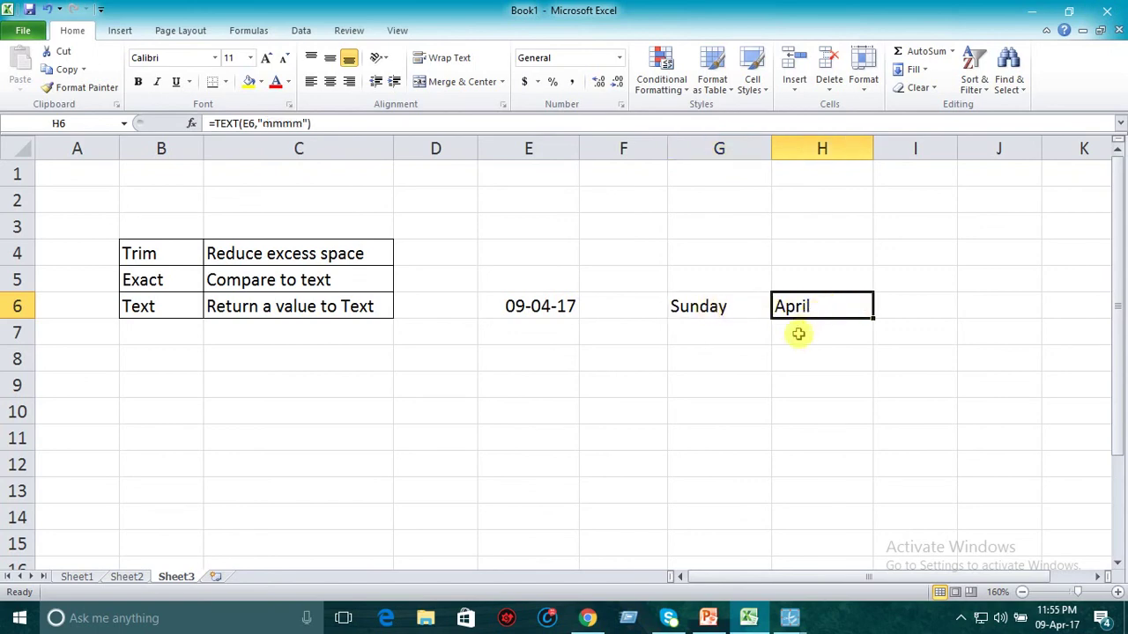
left_click(778, 330)
key("ctrl+z")
key("ctrl+z")
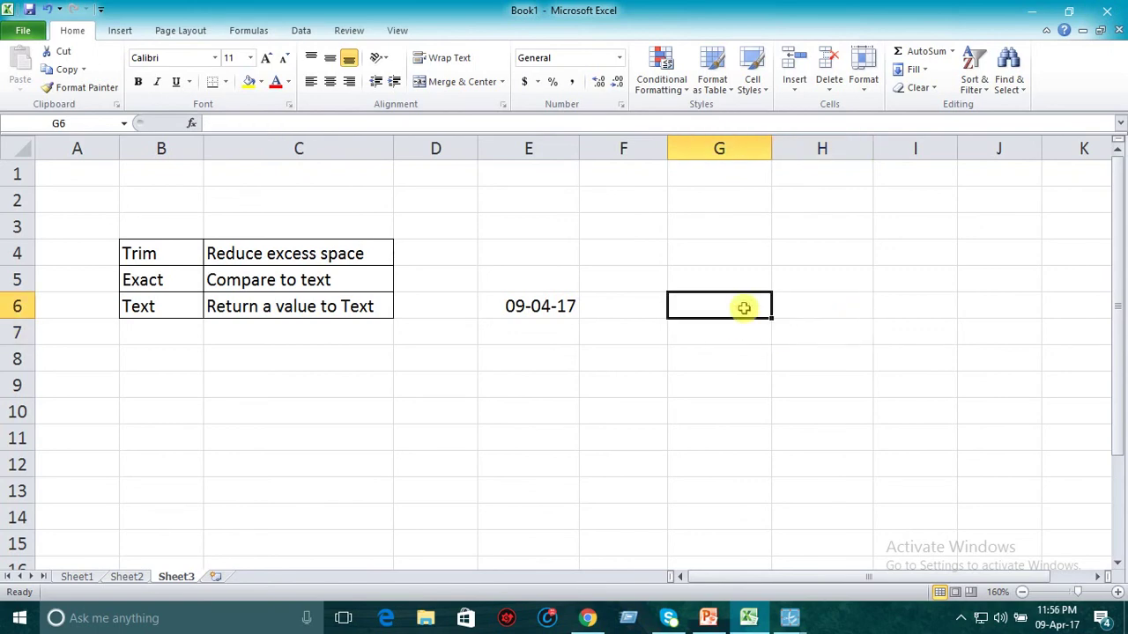